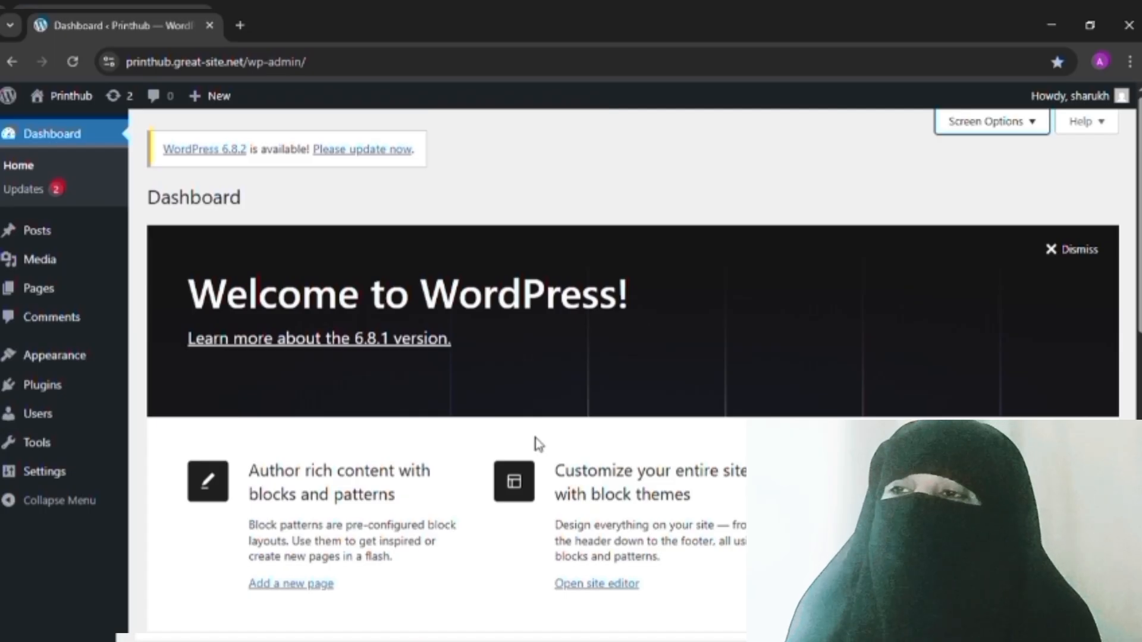
# View the live Printhub site, and return to the admin dashboard.
pyautogui.scroll(-1, 627, 421)
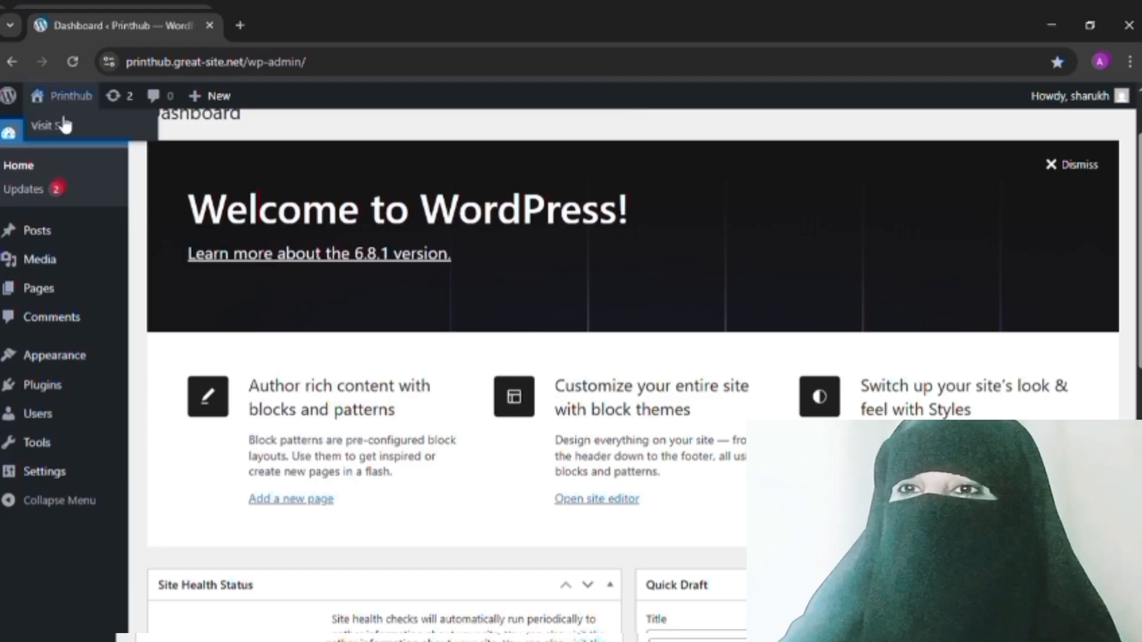
pyautogui.click(63, 127)
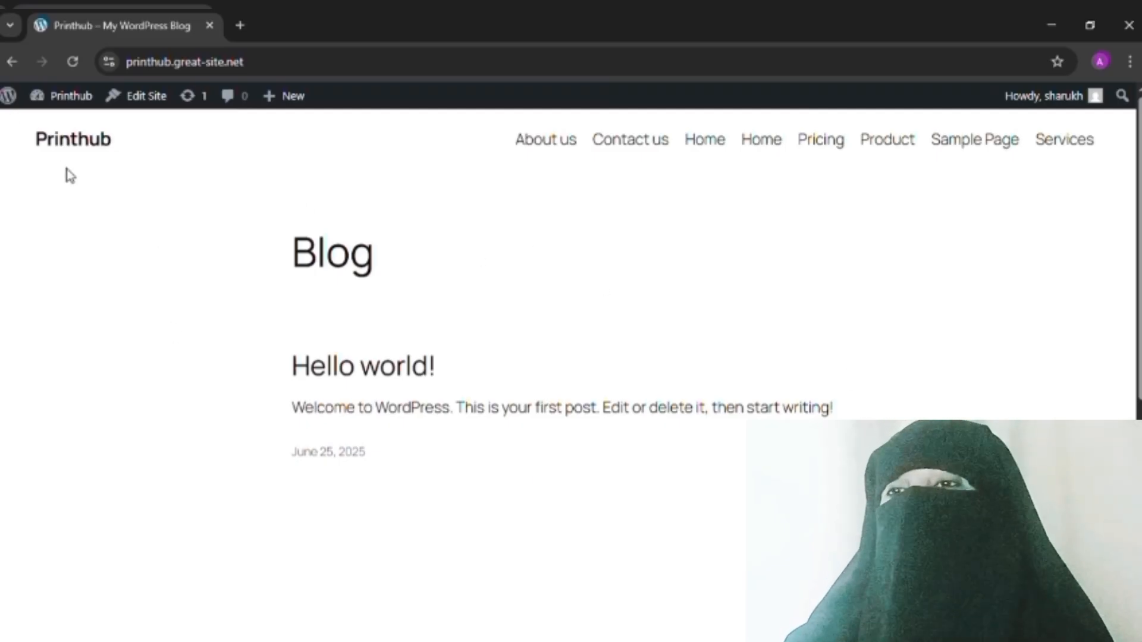
pyautogui.moveTo(68, 102)
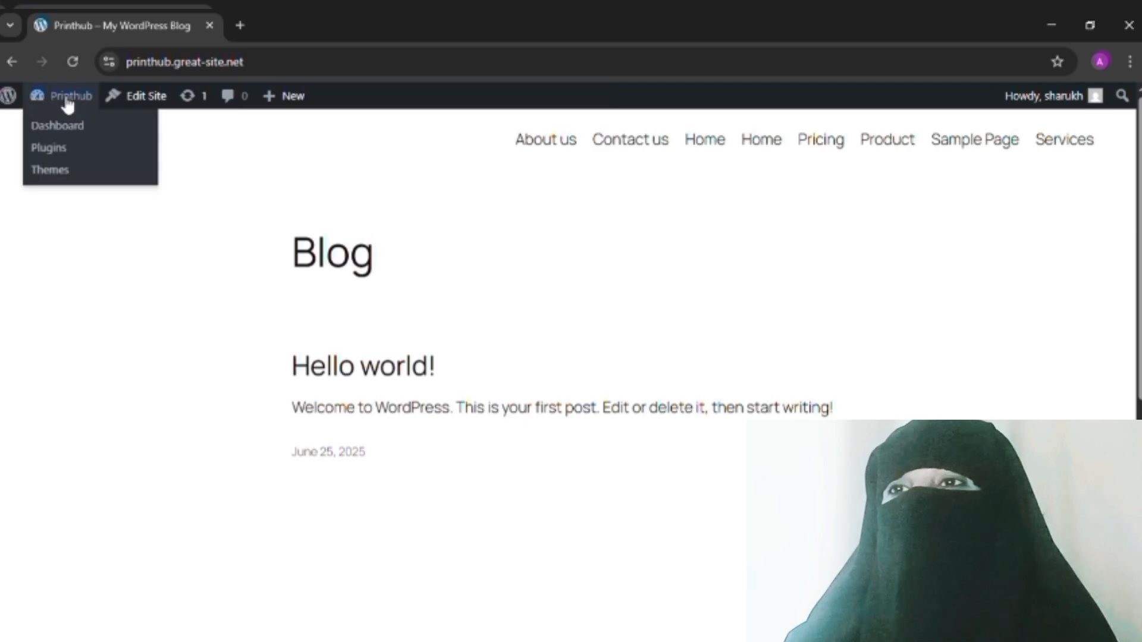
pyautogui.click(76, 132)
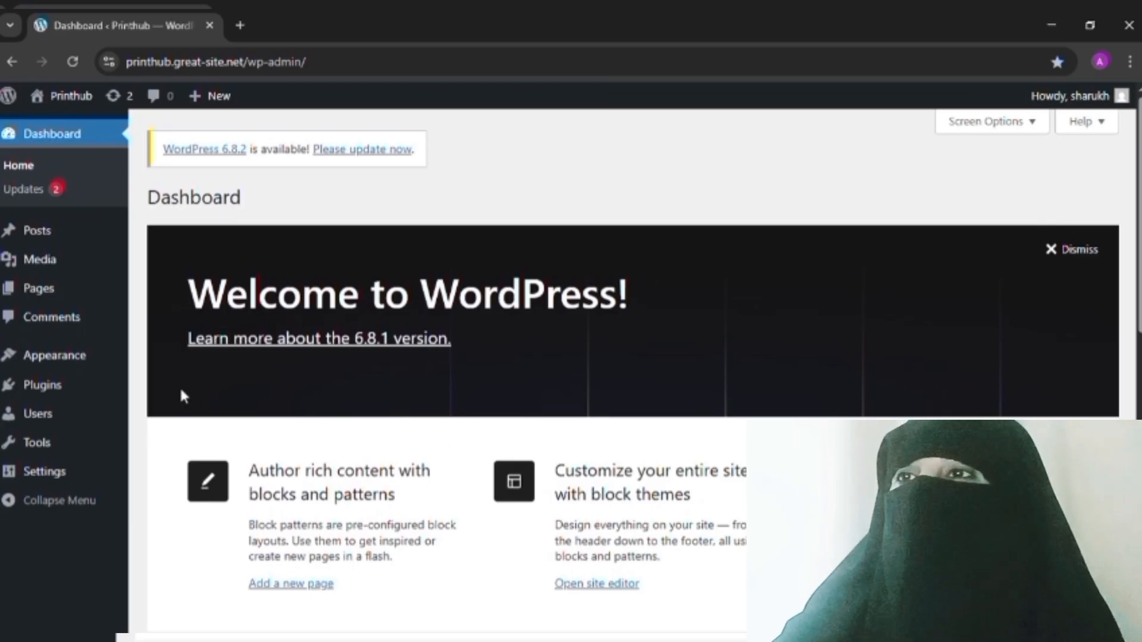
# Hide the Site Health Status, At a Glance, Activity, Quick Draft, WordPress Events and News, and Welcome boxes on the dashboard.
pyautogui.scroll(-10, 447, 433)
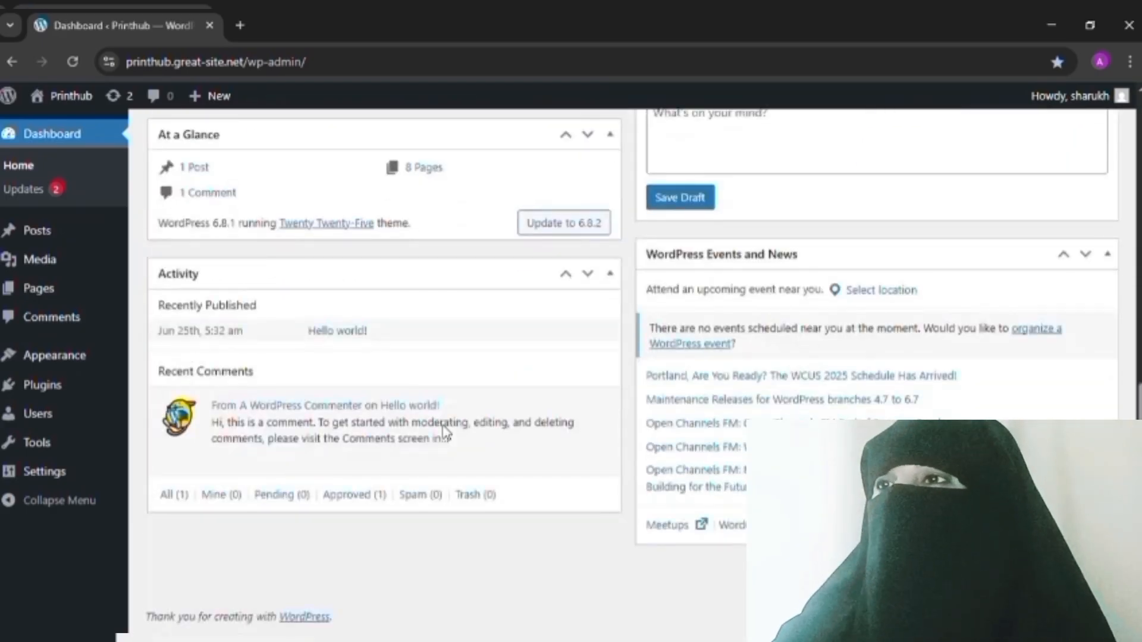
pyautogui.scroll(10, 445, 433)
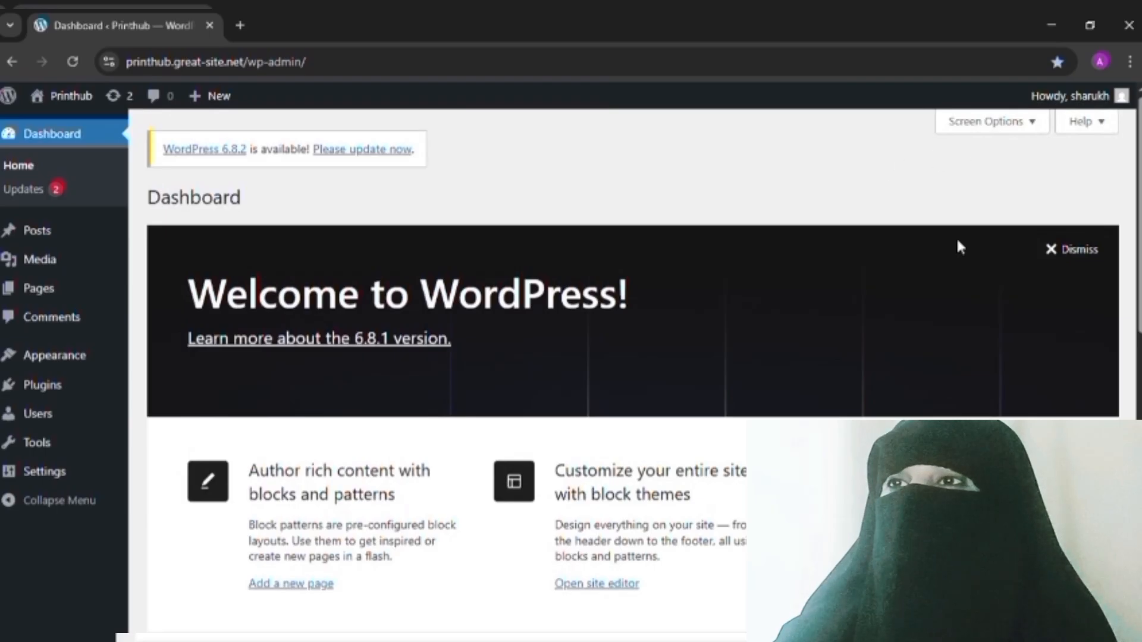
pyautogui.click(1040, 134)
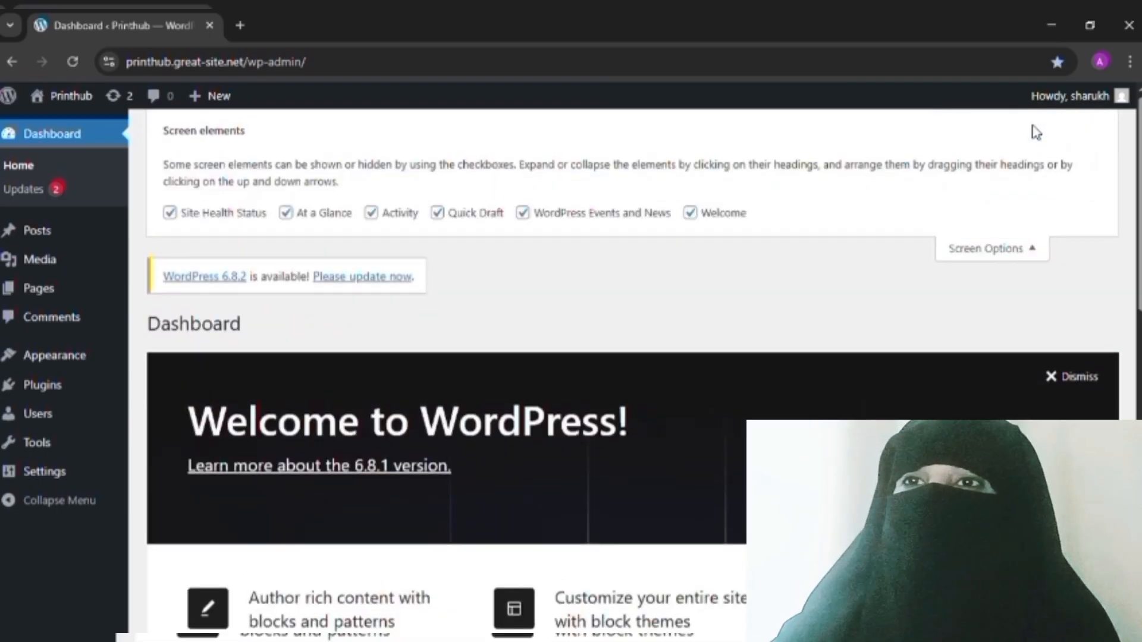
pyautogui.click(179, 218)
pyautogui.click(289, 218)
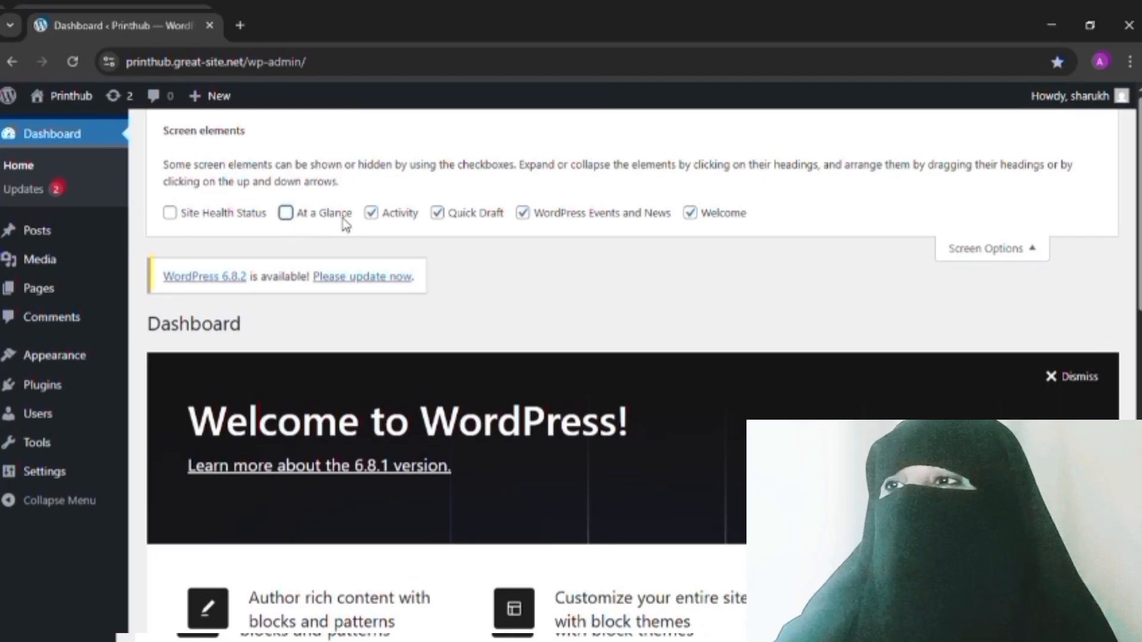
pyautogui.click(385, 219)
pyautogui.click(443, 215)
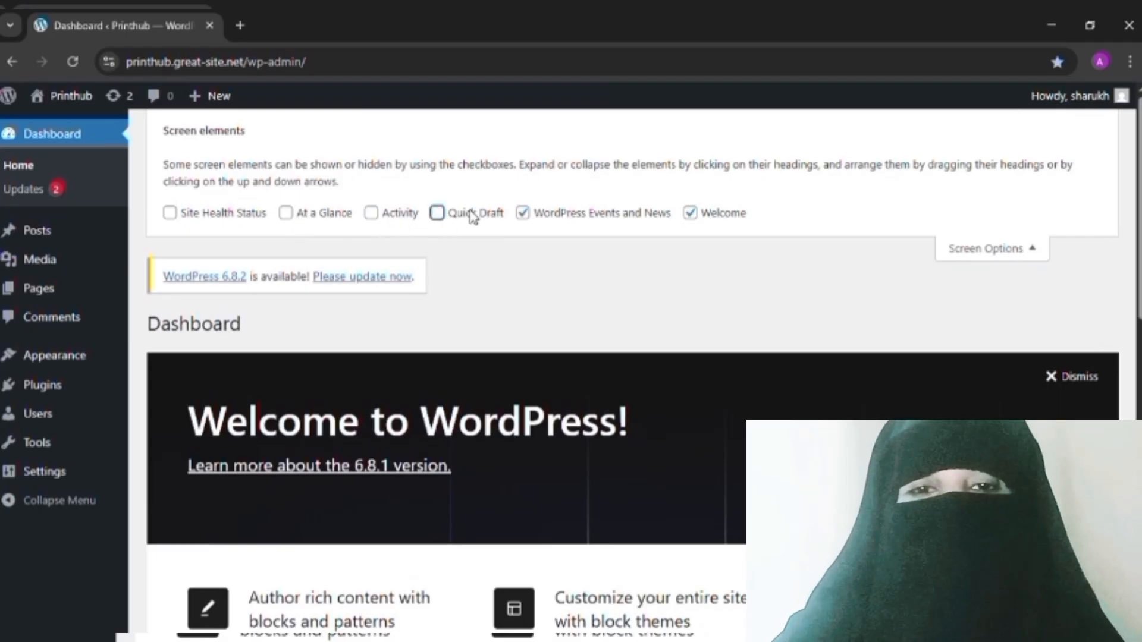
pyautogui.click(523, 213)
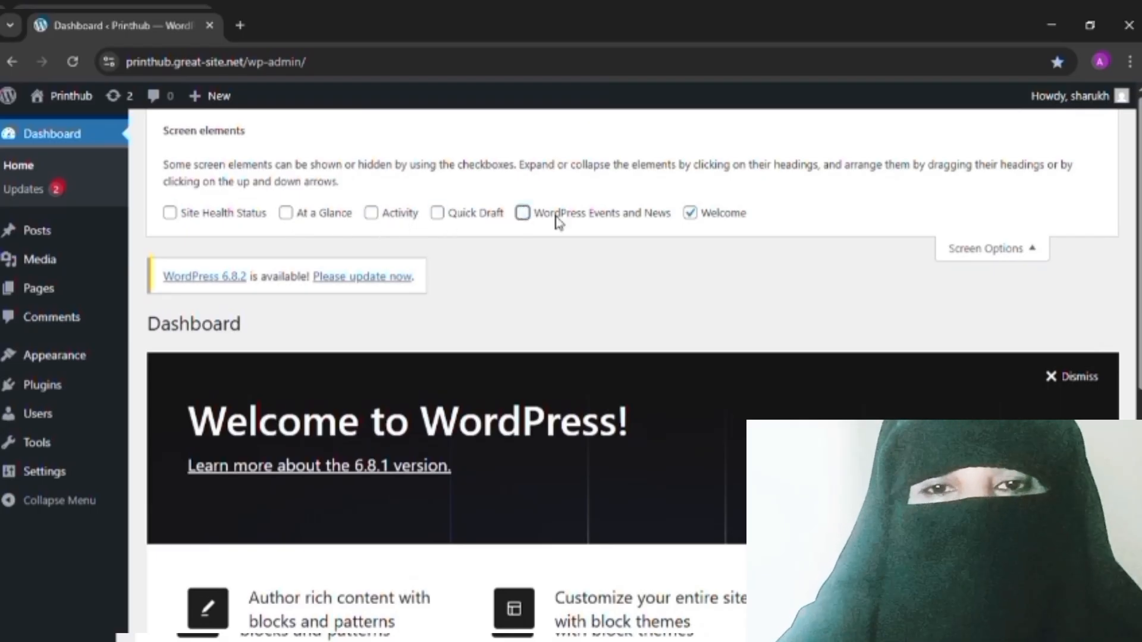
pyautogui.click(690, 213)
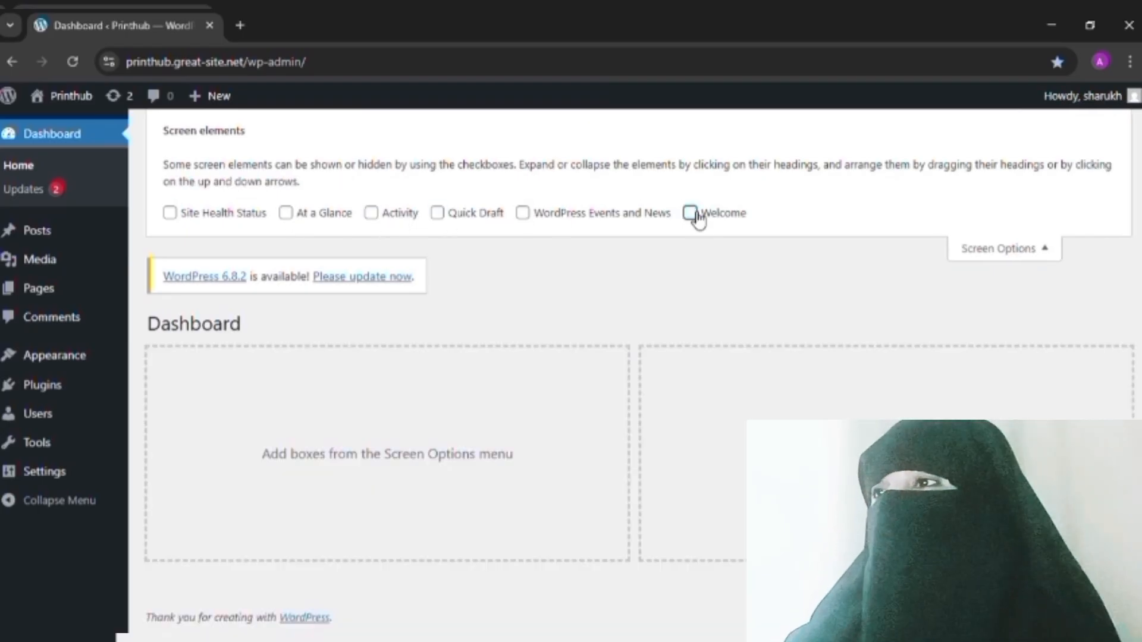
pyautogui.click(1055, 257)
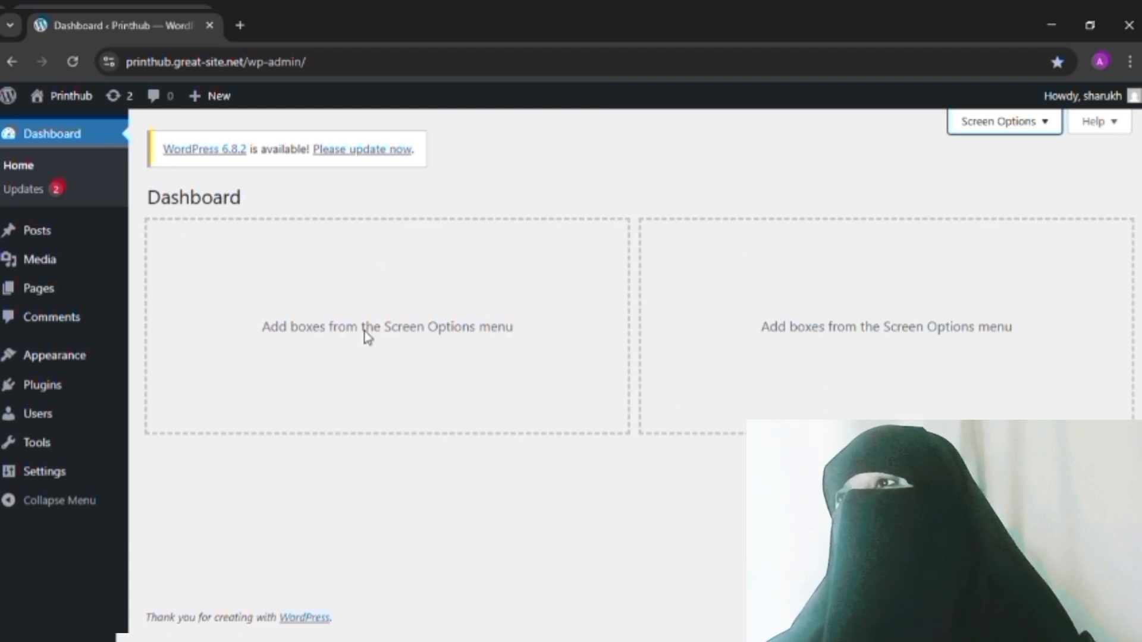
# Open the page for adding a new theme to the site.
pyautogui.moveTo(62, 229)
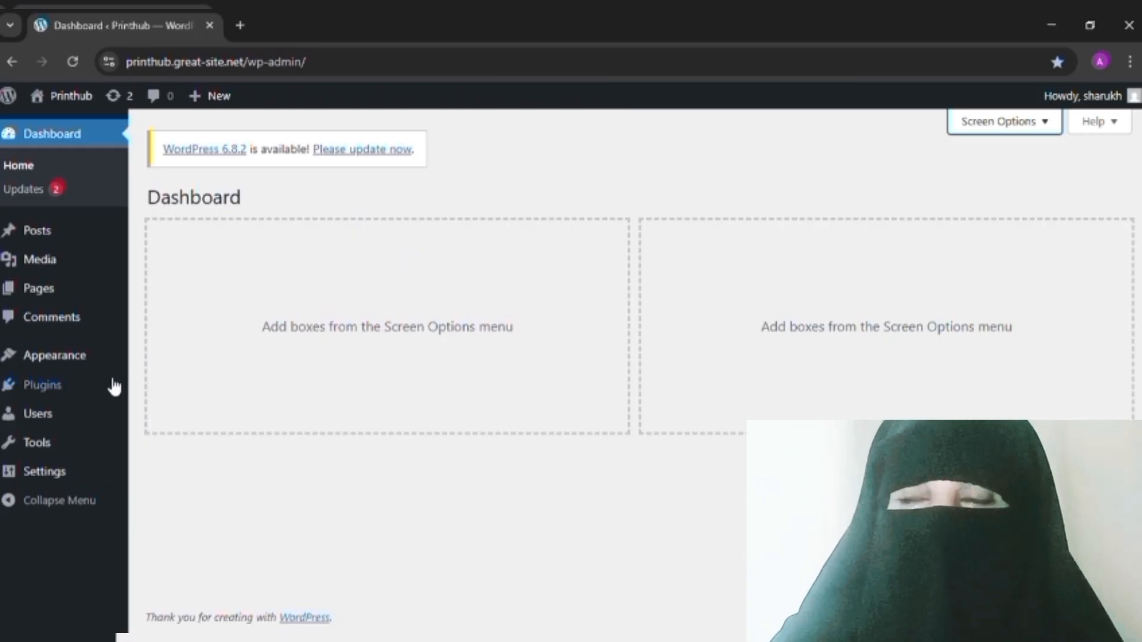
pyautogui.moveTo(70, 357)
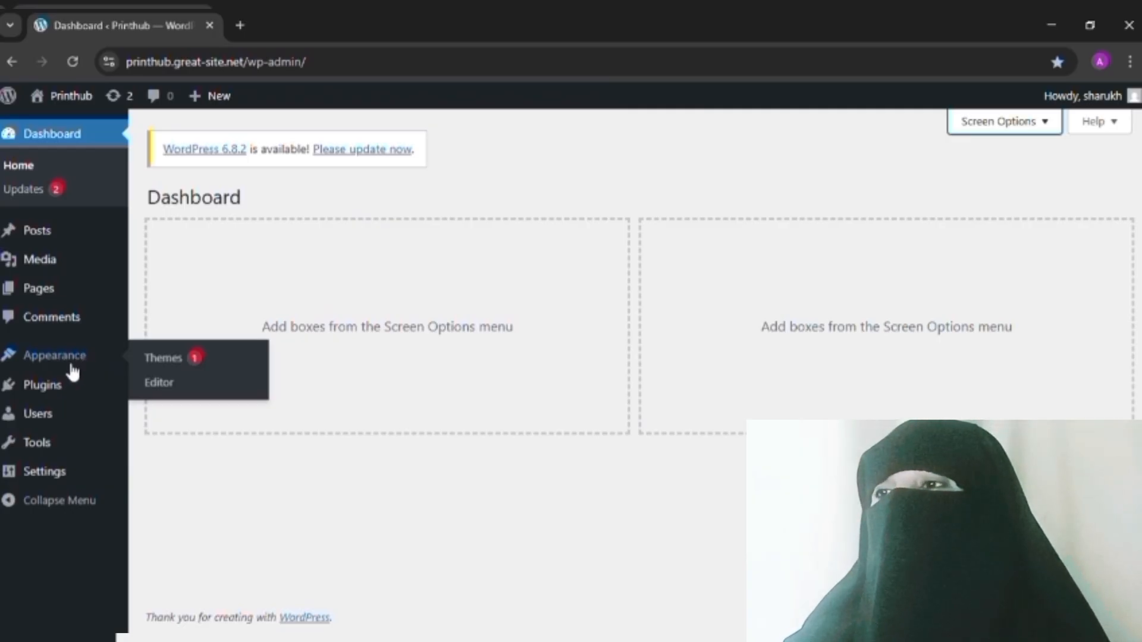
pyautogui.click(179, 364)
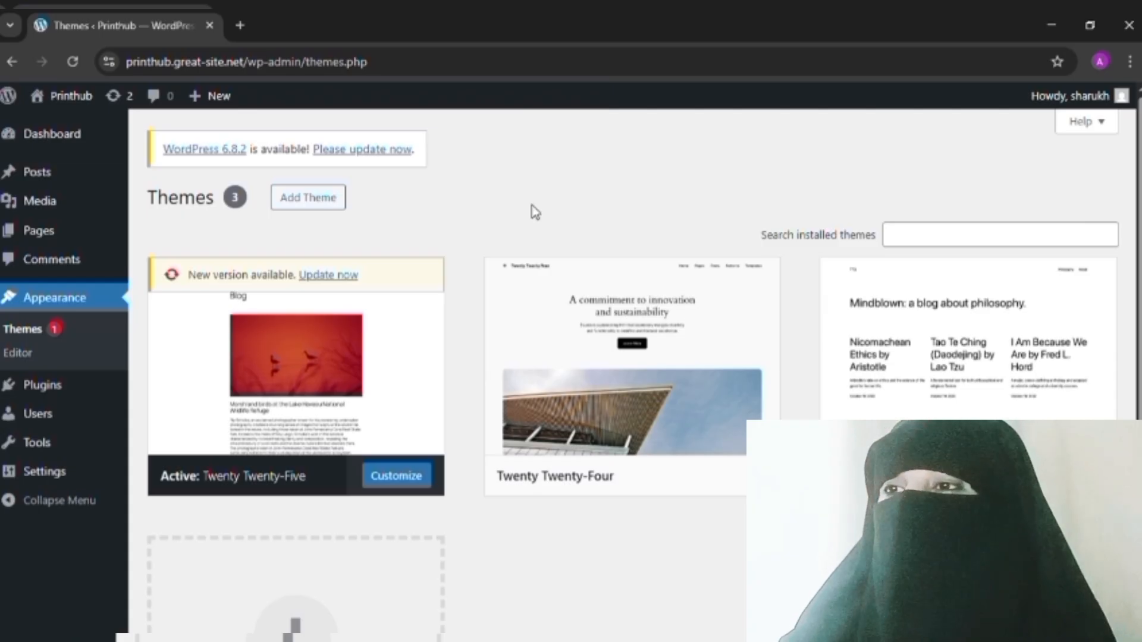
pyautogui.click(322, 207)
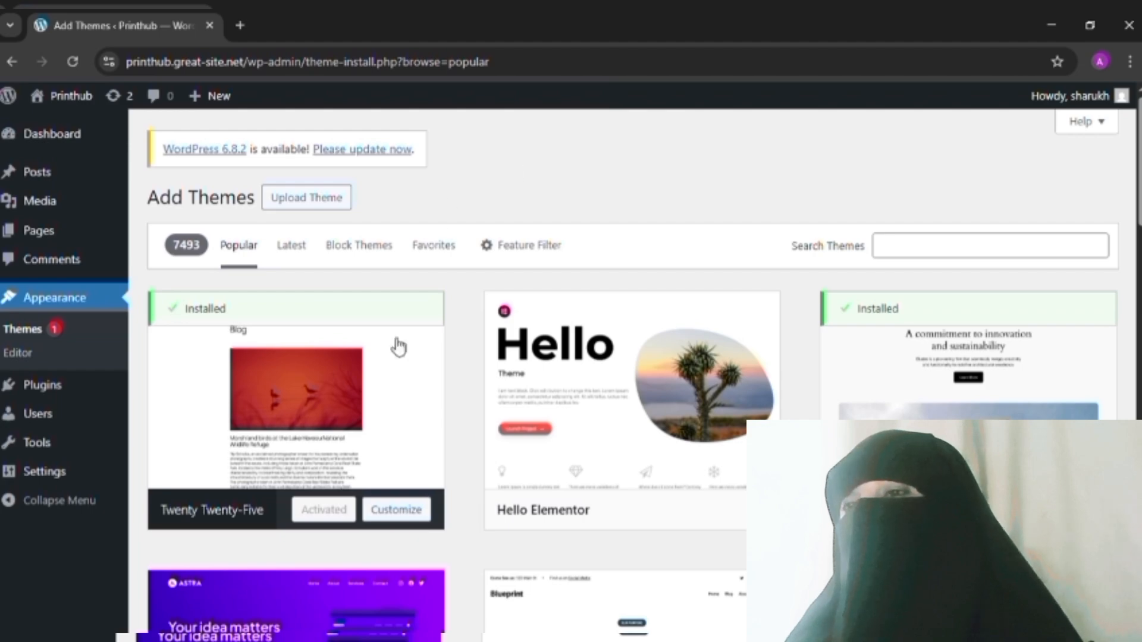
# Browse the popular themes, and install and activate the Astra theme.
pyautogui.scroll(-7, 595, 382)
pyautogui.scroll(-11, 600, 397)
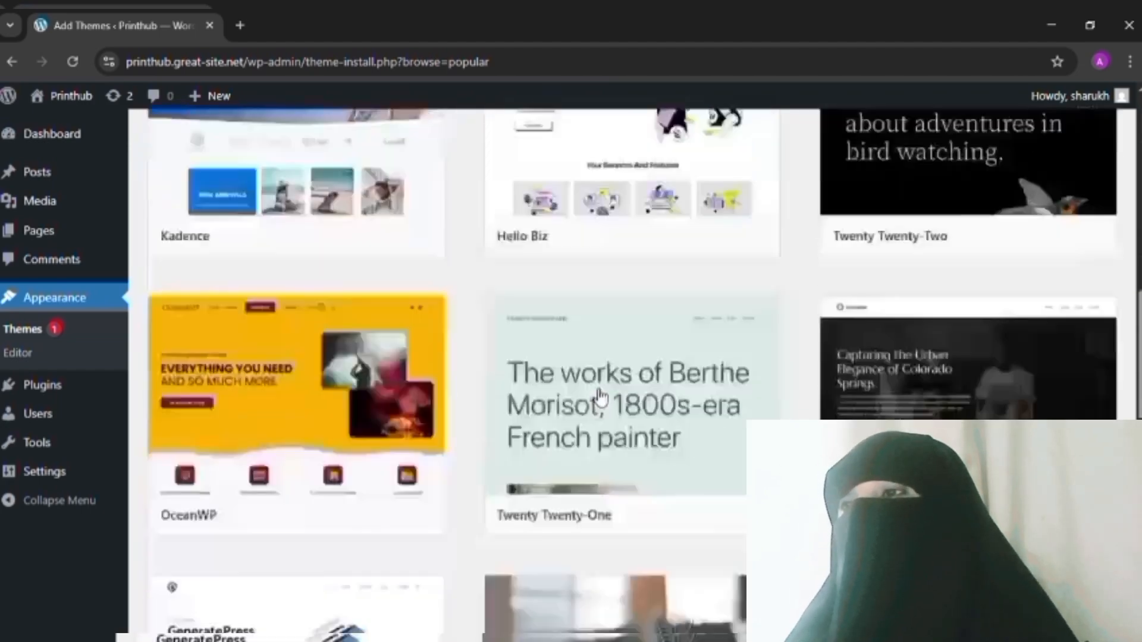
pyautogui.scroll(7, 601, 397)
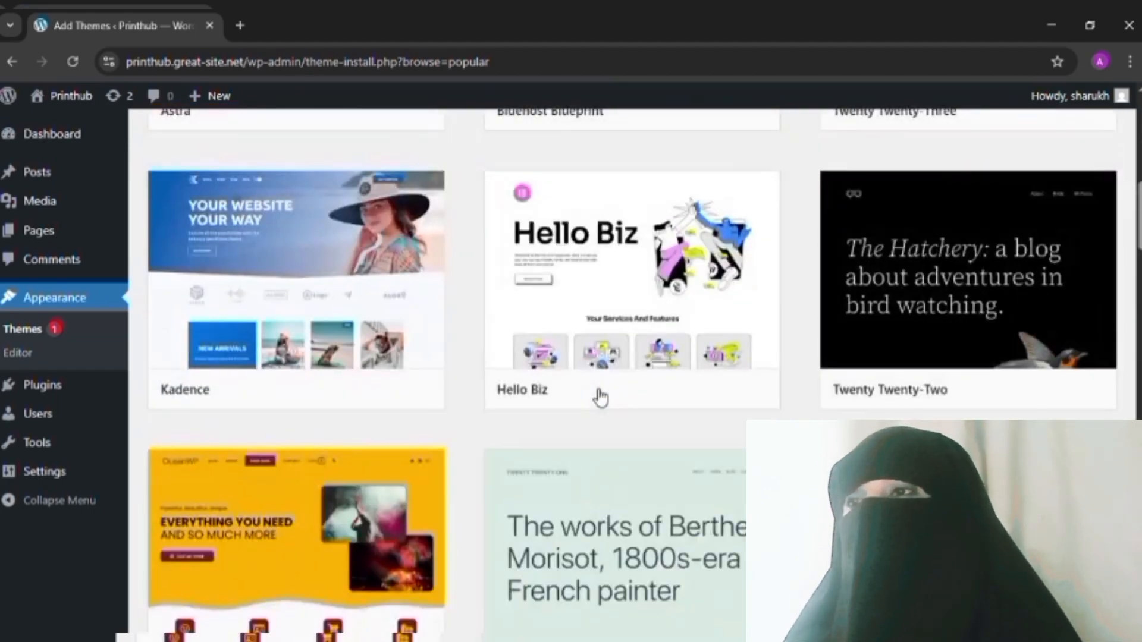
pyautogui.scroll(-8, 600, 398)
pyautogui.scroll(-15, 601, 397)
pyautogui.scroll(20, 601, 397)
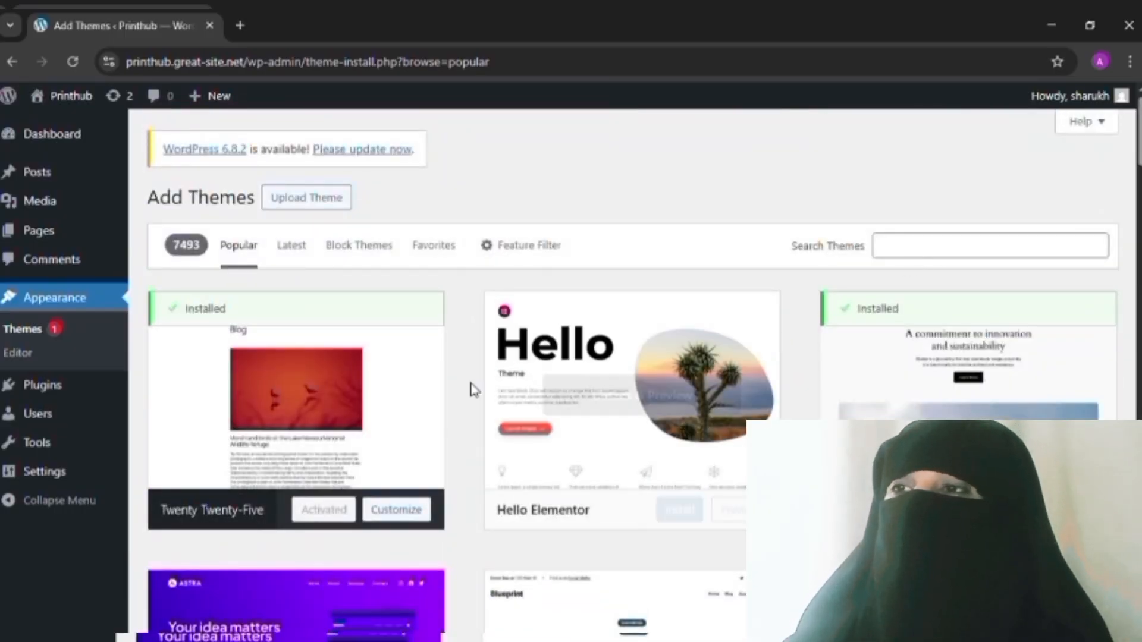
pyautogui.scroll(-4, 244, 476)
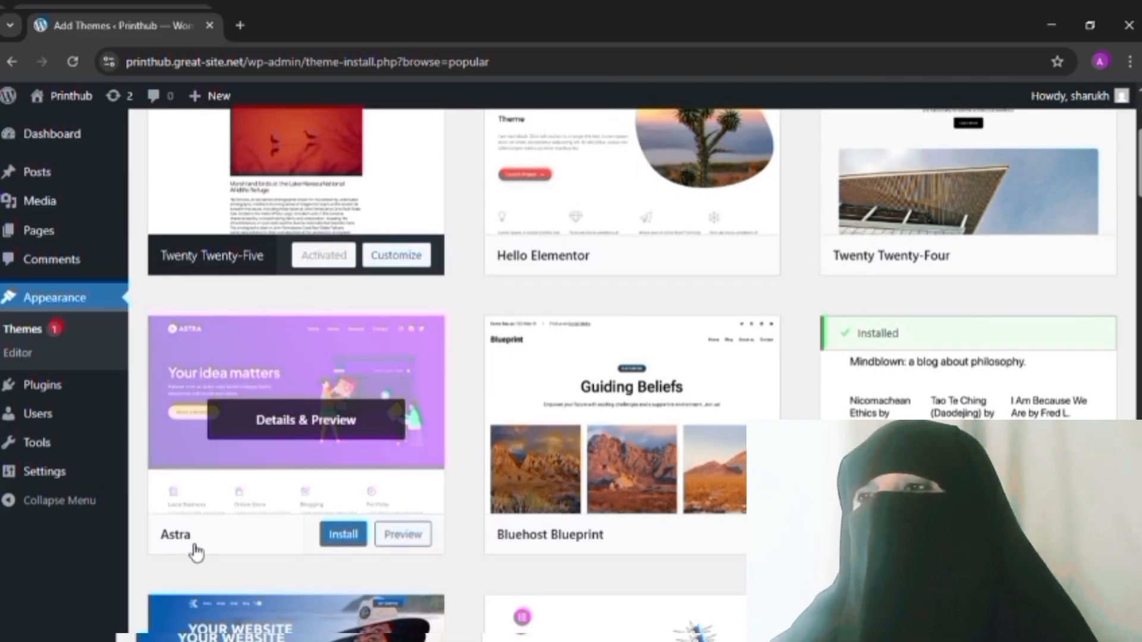
pyautogui.click(344, 538)
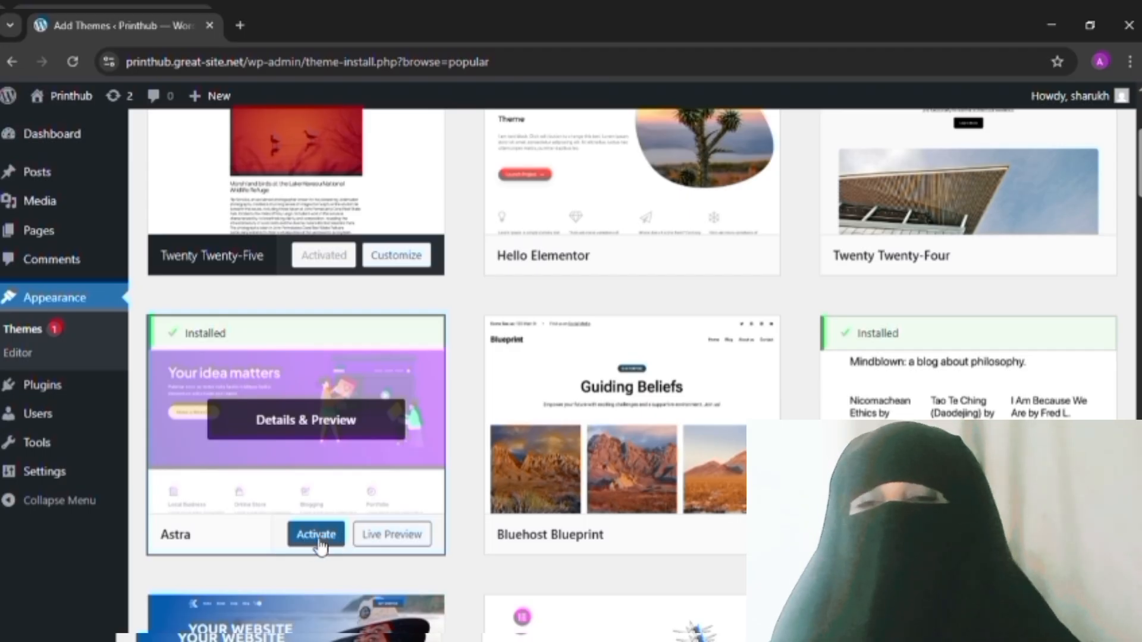
pyautogui.click(316, 534)
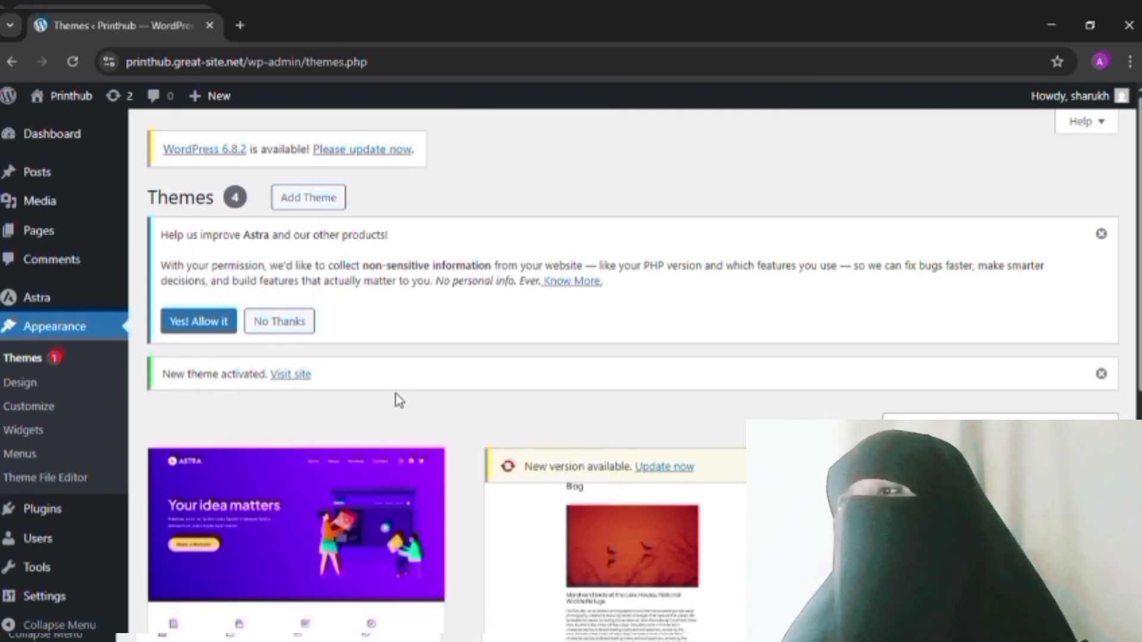
pyautogui.scroll(-4, 470, 276)
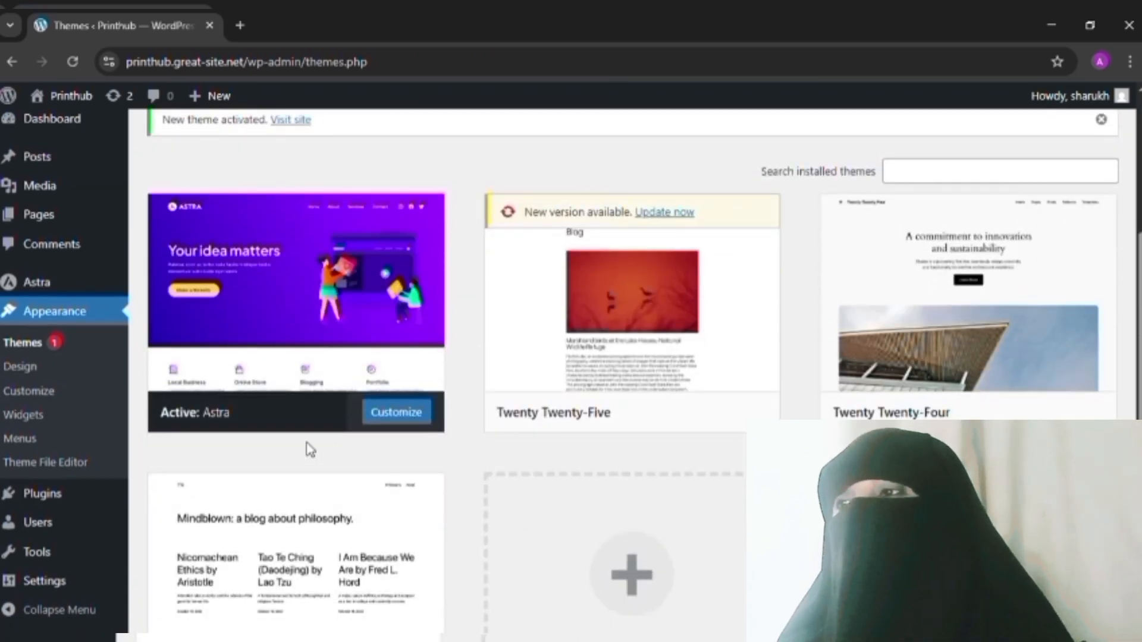
pyautogui.moveTo(276, 429)
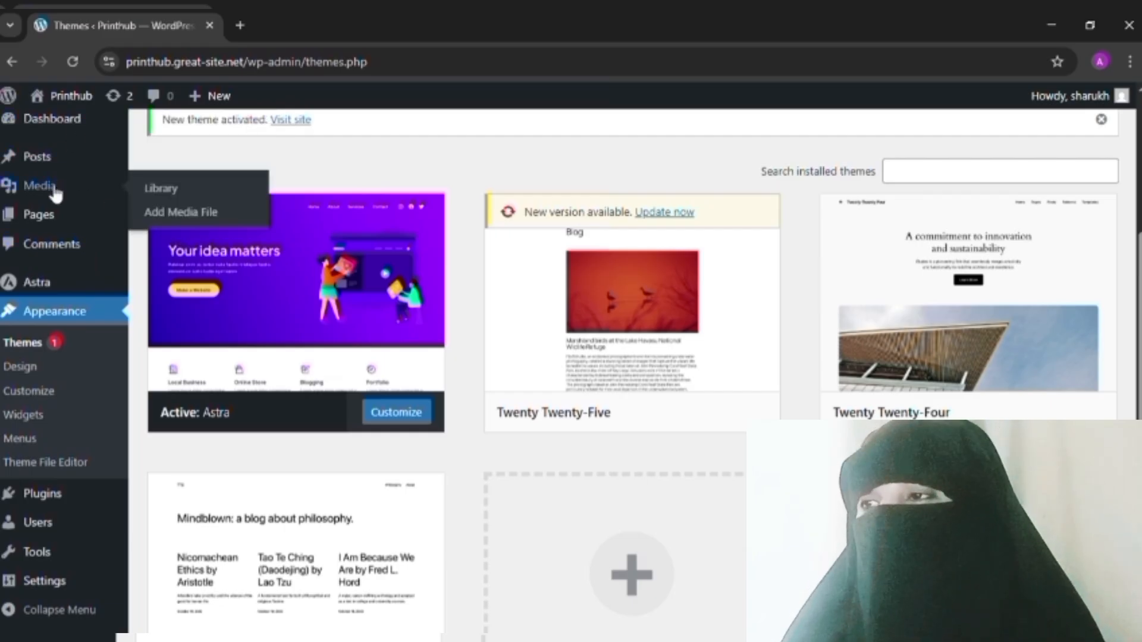
# Open the page for adding new plugins and browse the featured plugins.
pyautogui.moveTo(89, 161)
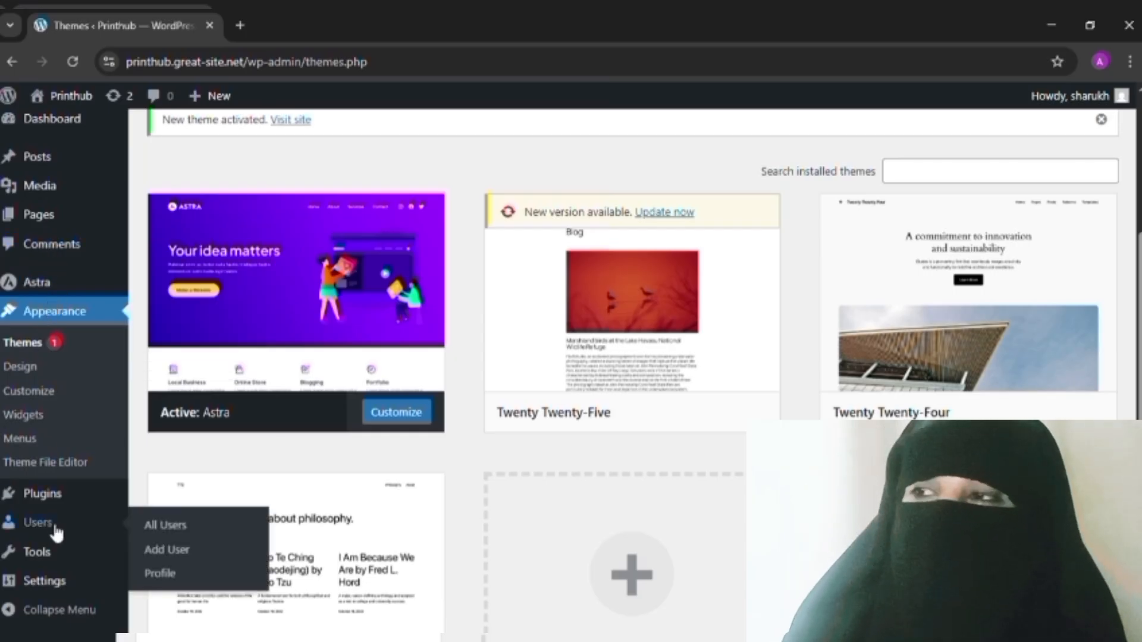
pyautogui.moveTo(49, 501)
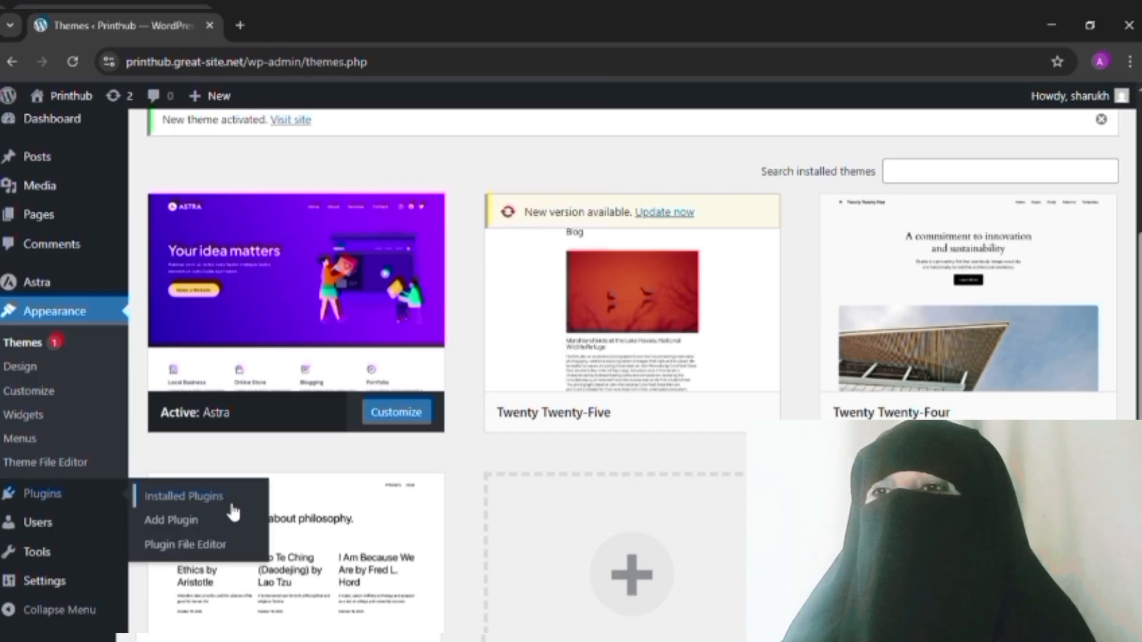
pyautogui.click(183, 522)
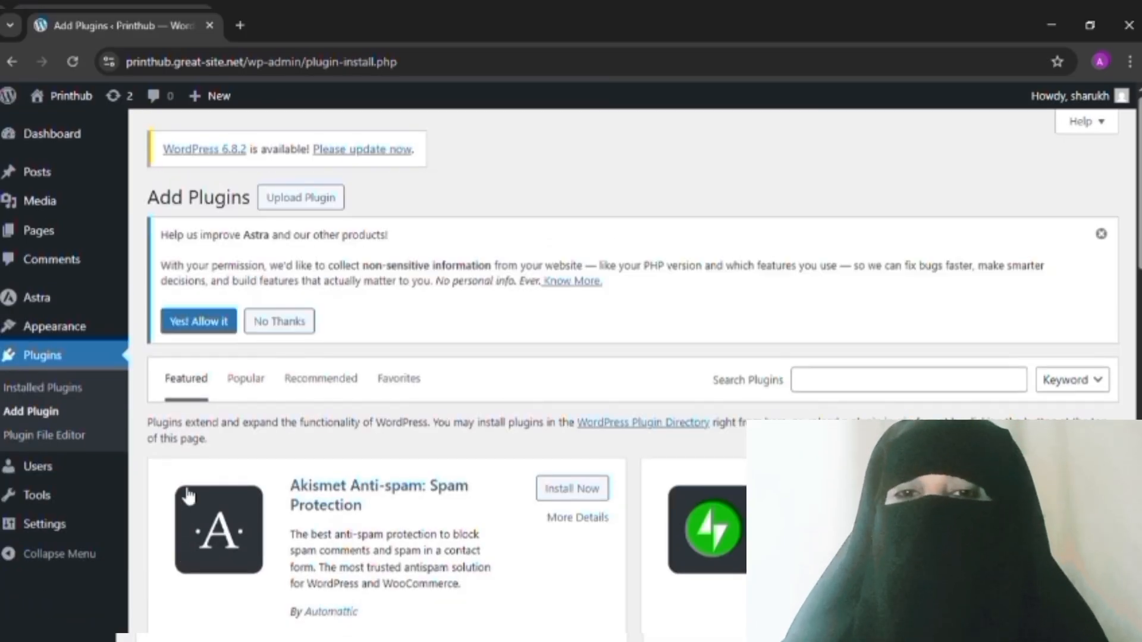
pyautogui.scroll(-15, 423, 339)
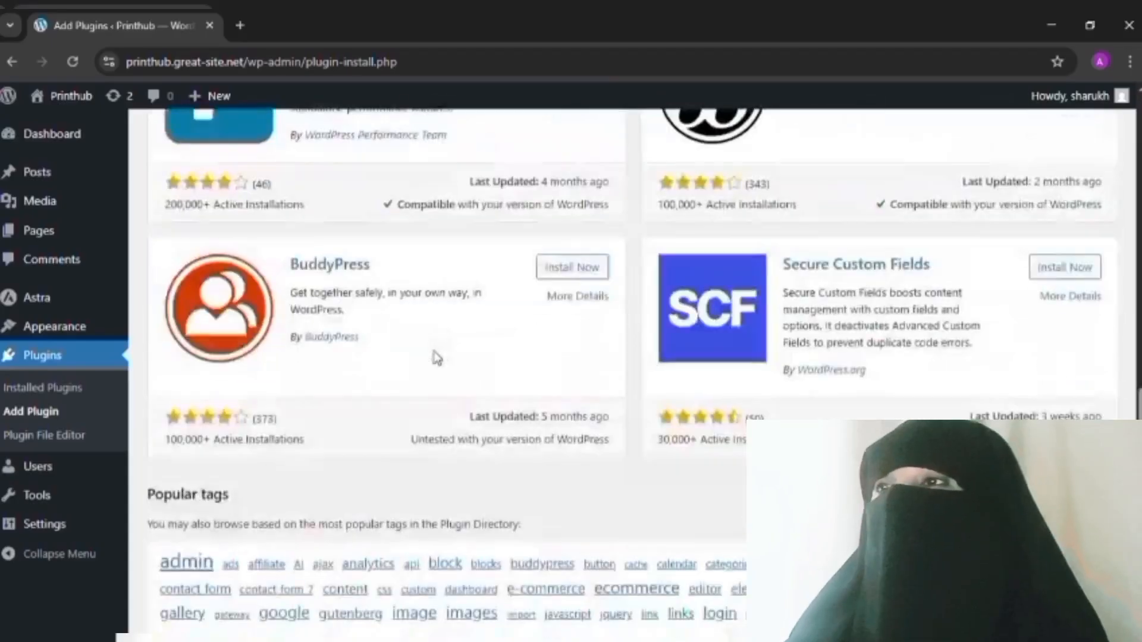
pyautogui.scroll(-3, 437, 358)
pyautogui.scroll(20, 437, 358)
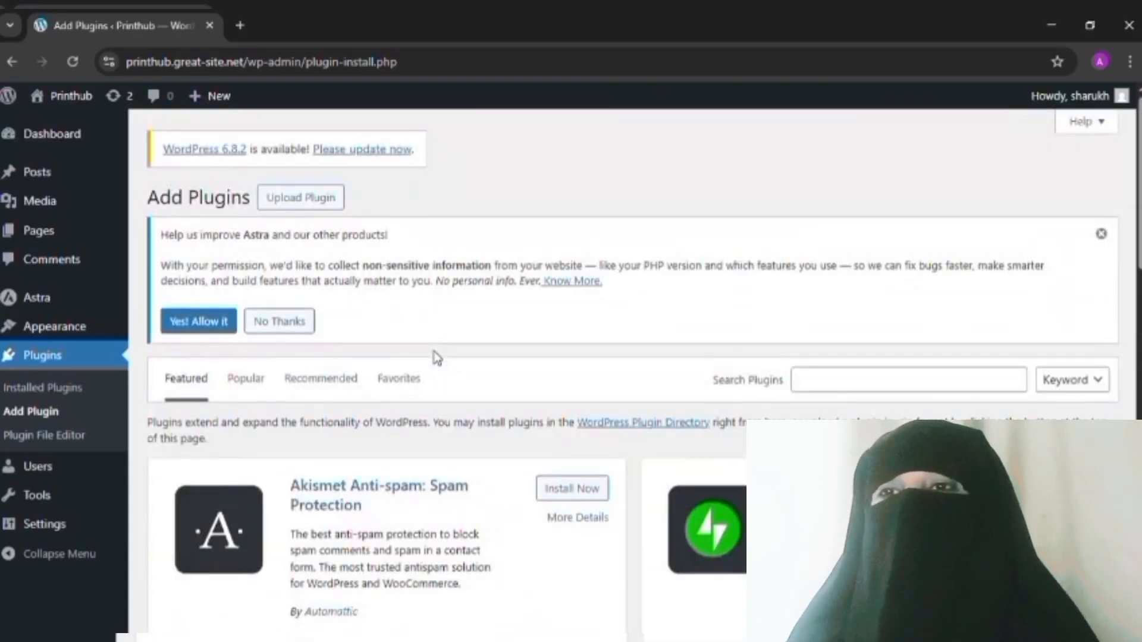
# Search the plugin directory for "elementor".
pyautogui.click(886, 393)
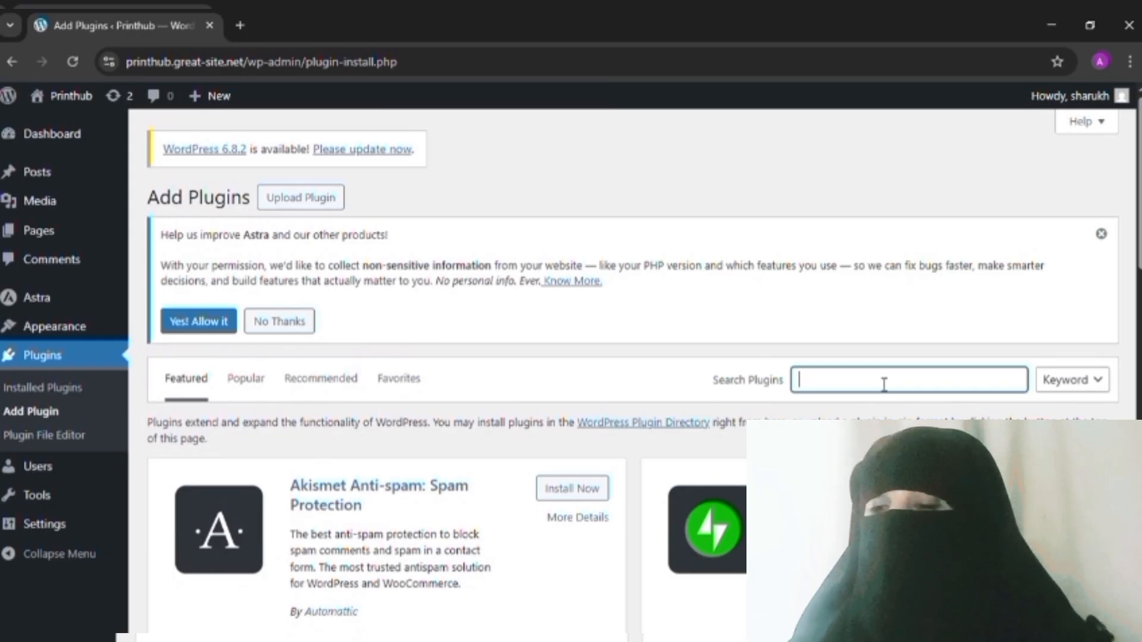
pyautogui.write('e')
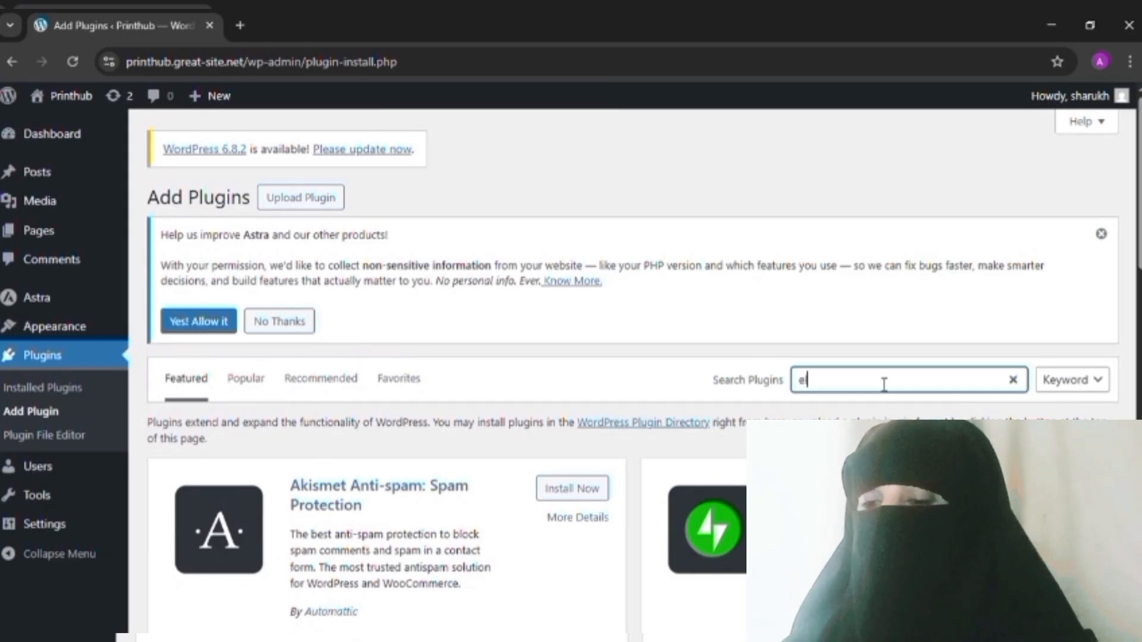
pyautogui.write('lemen')
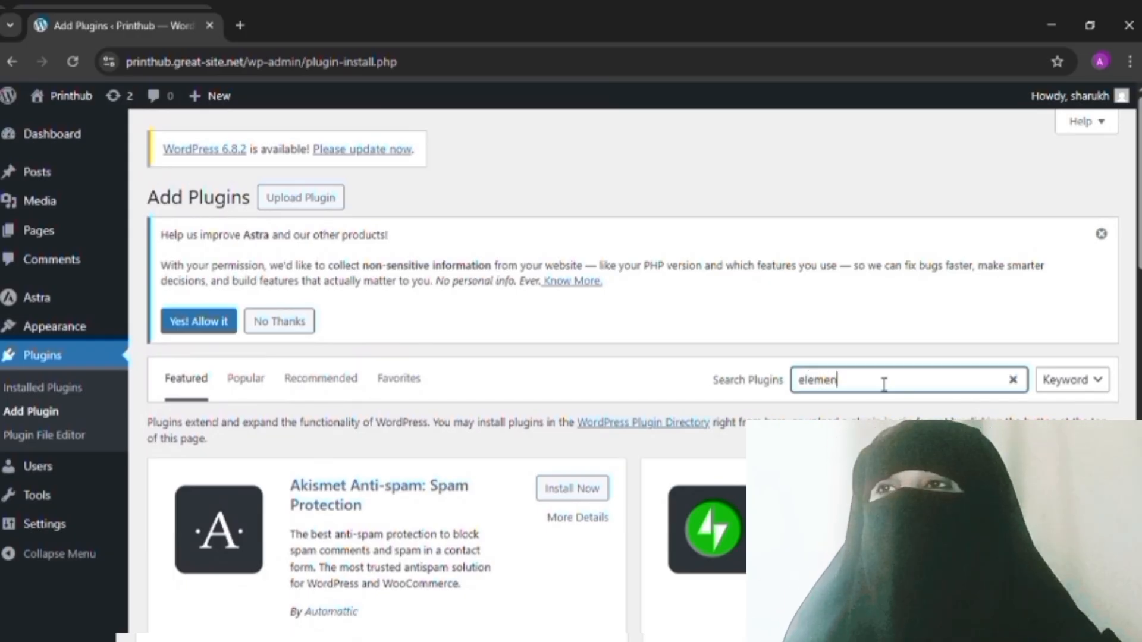
pyautogui.write('to')
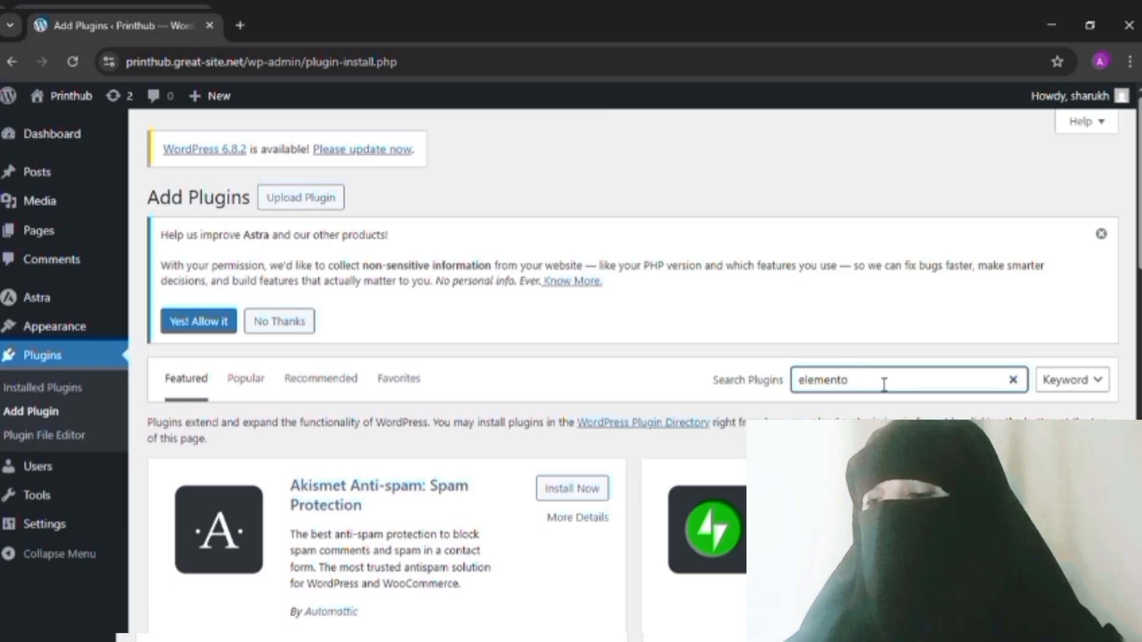
pyautogui.write('r')
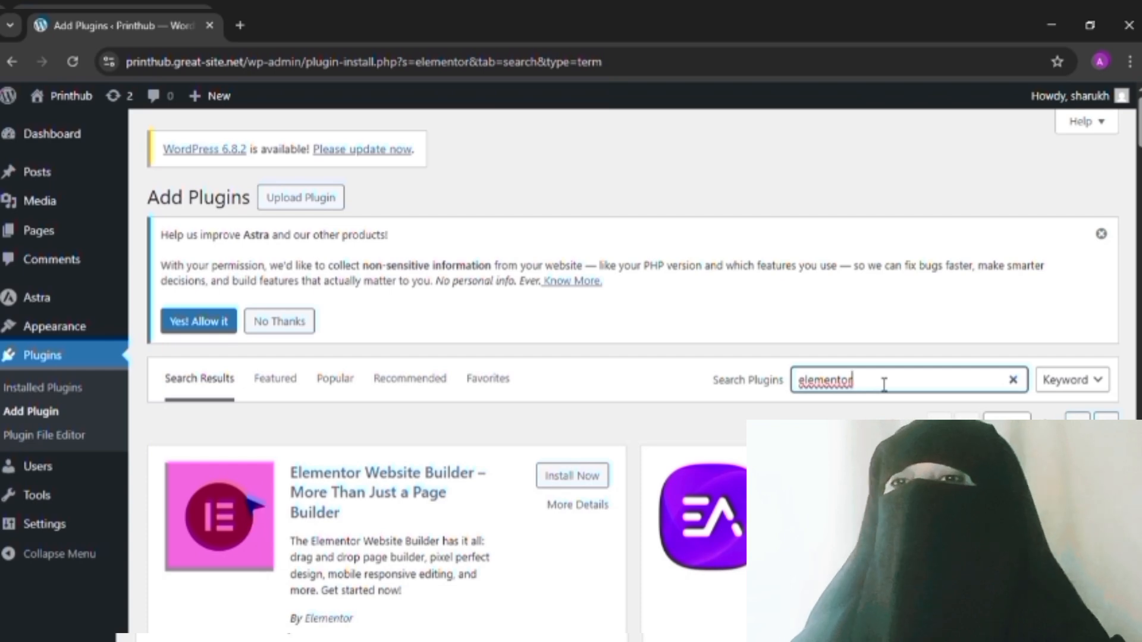
pyautogui.scroll(-1, 831, 290)
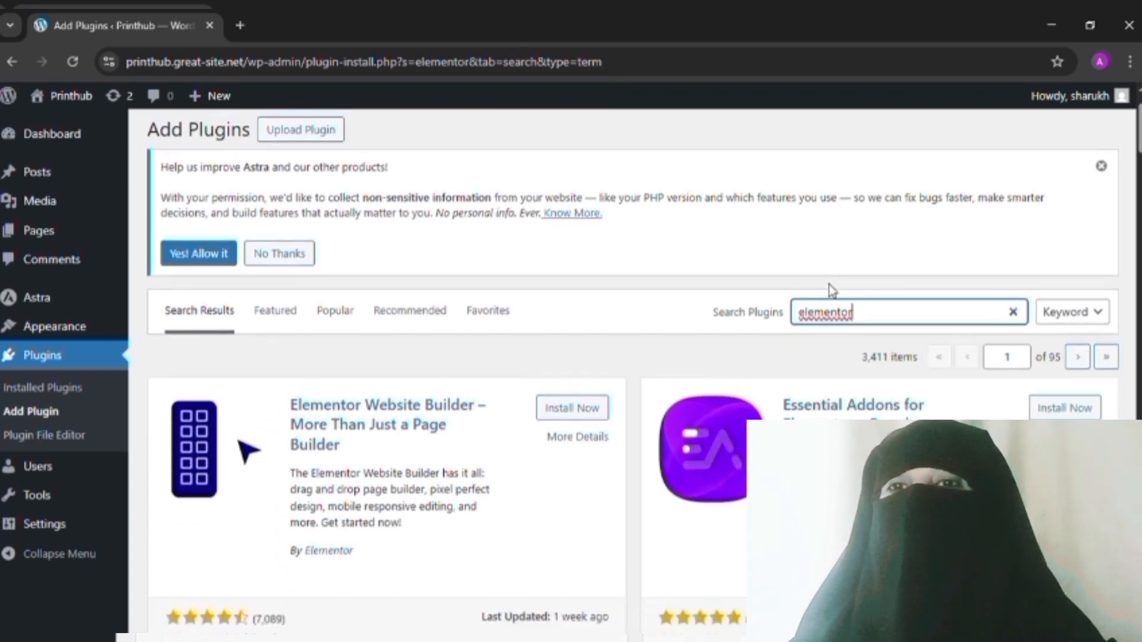
# Install and activate the Elementor Website Builder plugin from the search results.
pyautogui.scroll(-1, 839, 295)
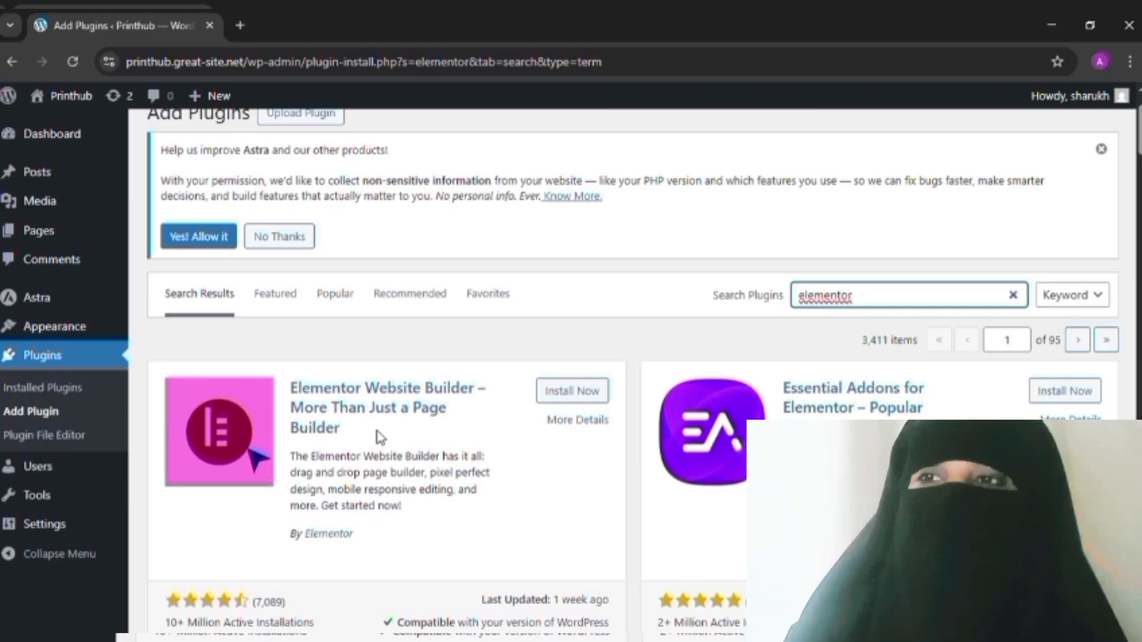
pyautogui.click(572, 391)
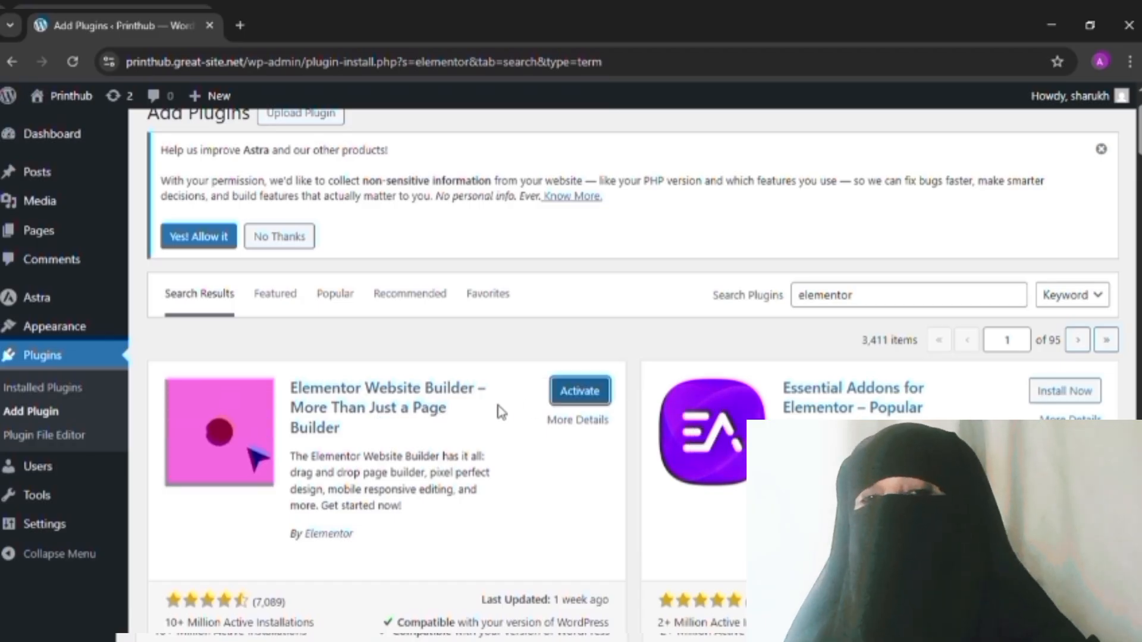
pyautogui.click(586, 399)
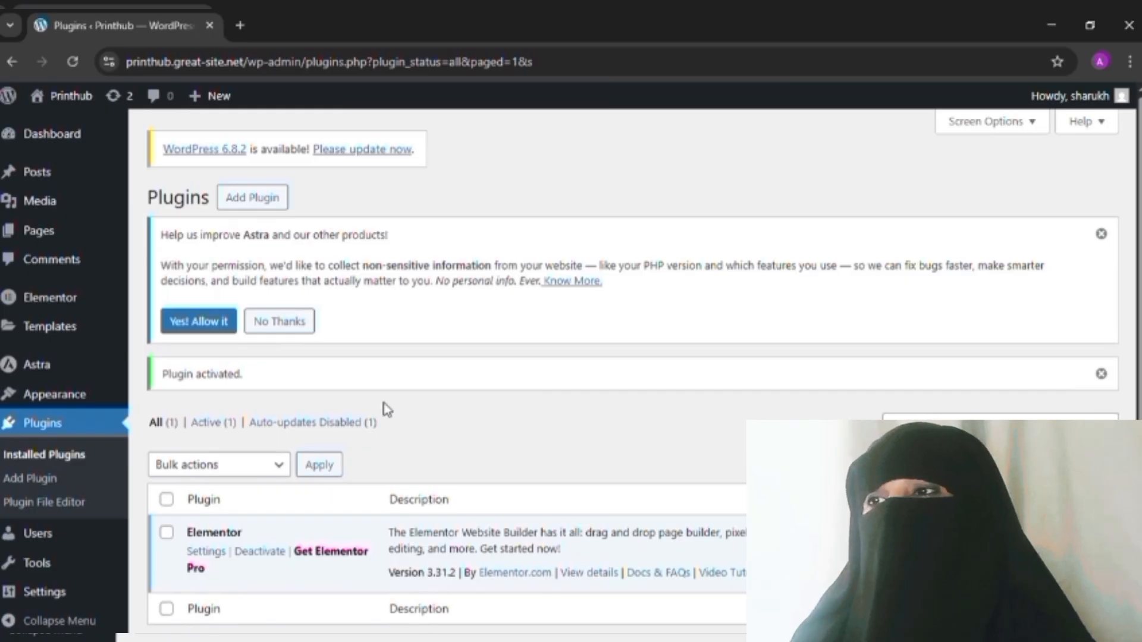
# Deactivate the Elementor plugin in the installed plugins list, submitting the feedback form without choosing a reason.
pyautogui.scroll(-2, 387, 409)
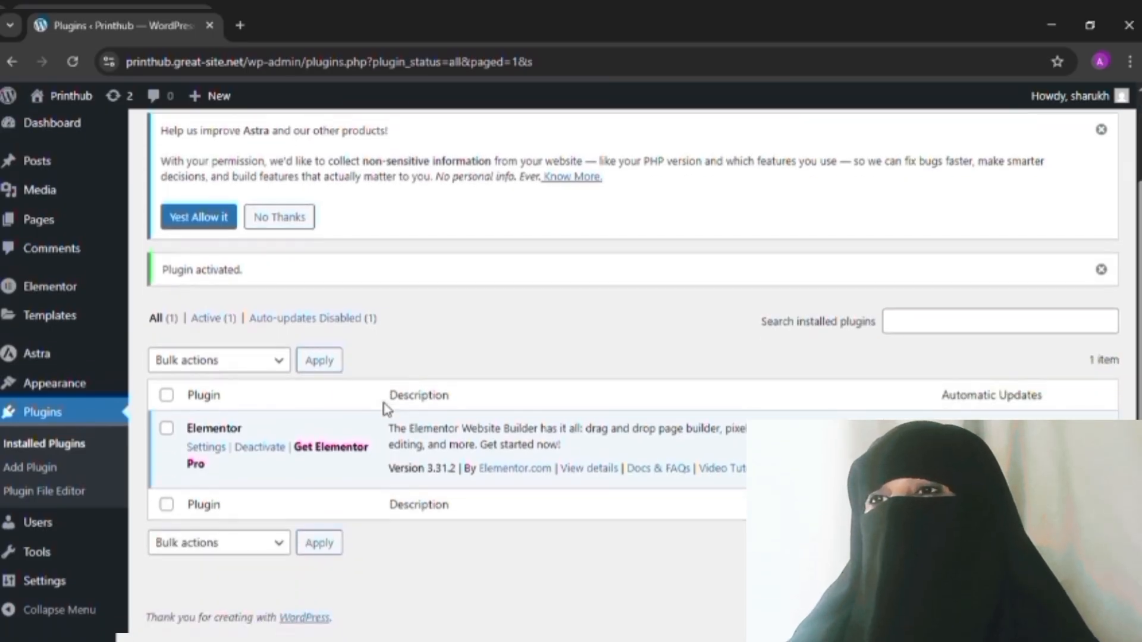
pyautogui.click(252, 449)
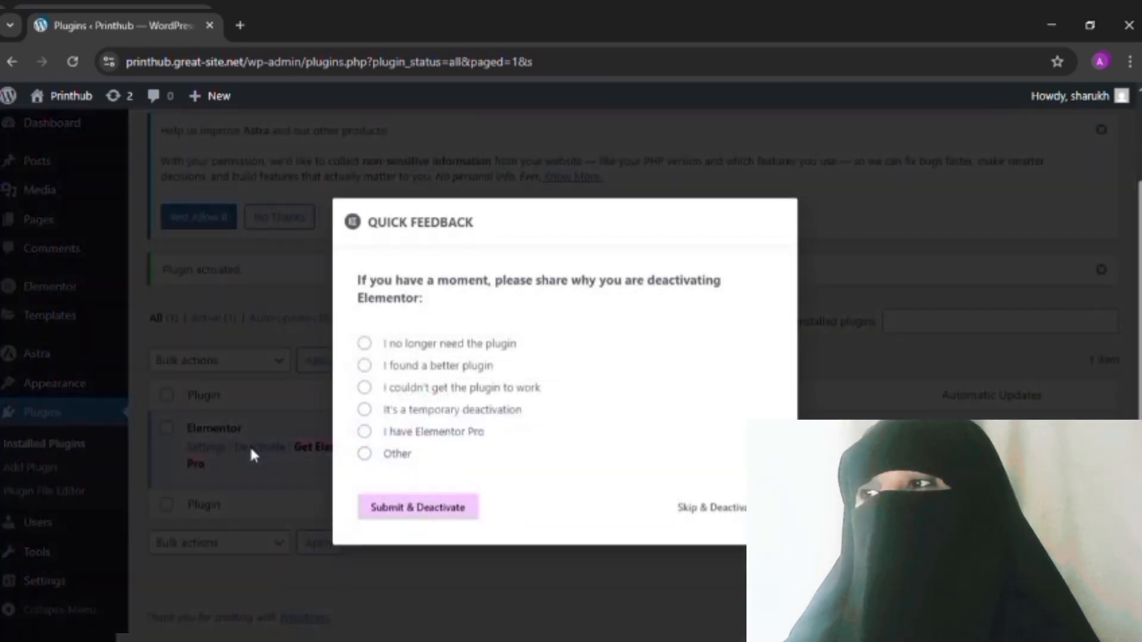
pyautogui.click(439, 509)
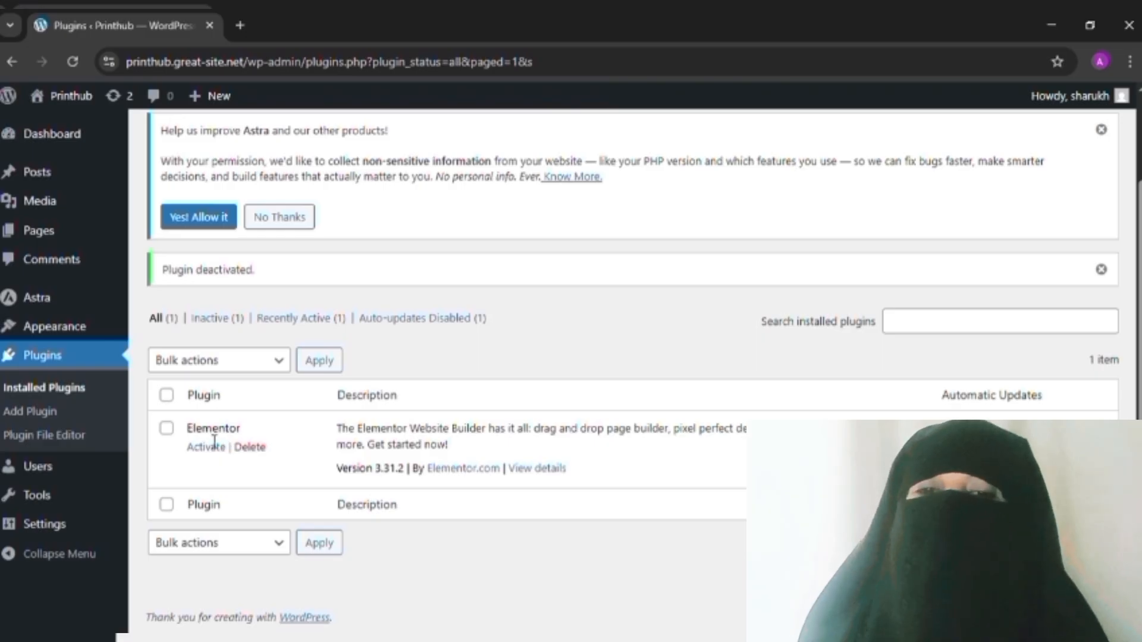
# Create a new page on the site and title it "Home".
pyautogui.scroll(3, 449, 399)
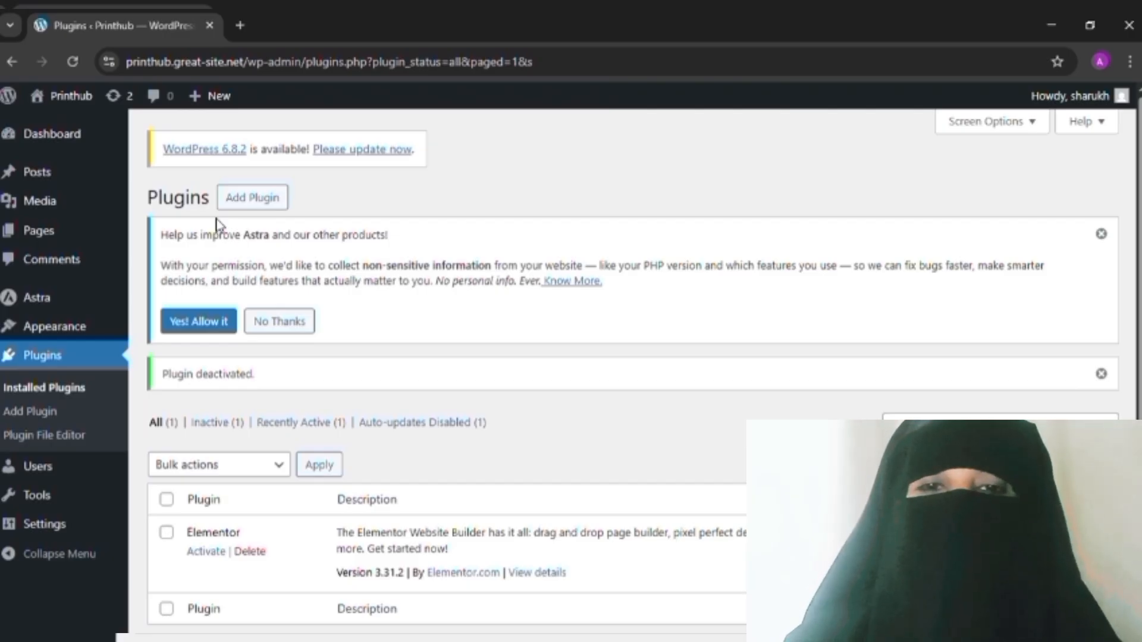
pyautogui.moveTo(68, 299)
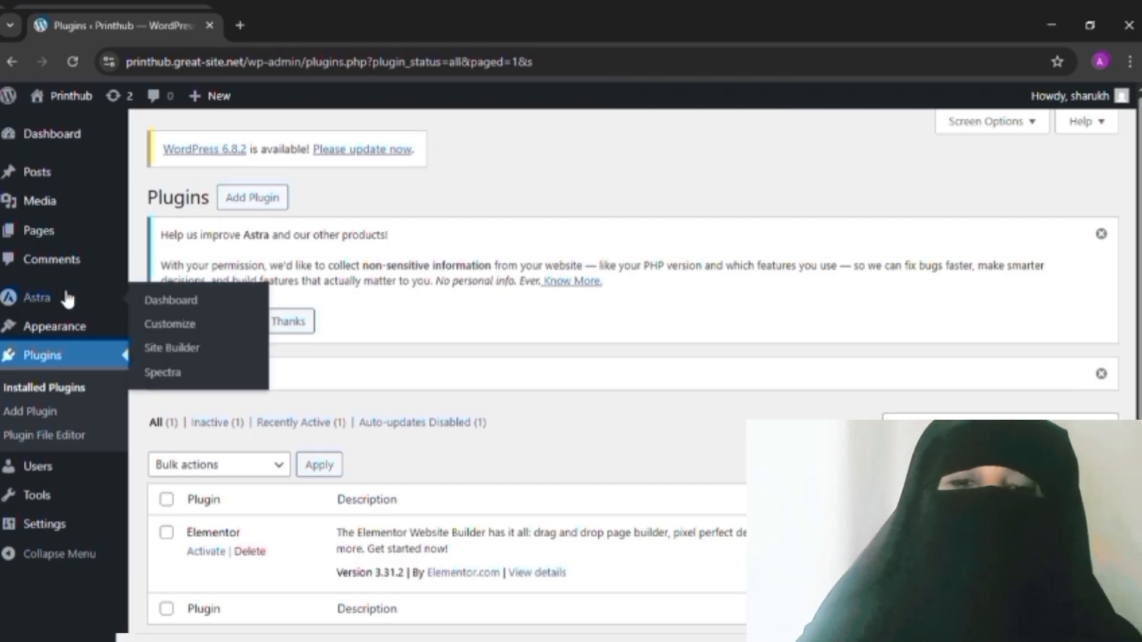
pyautogui.moveTo(60, 243)
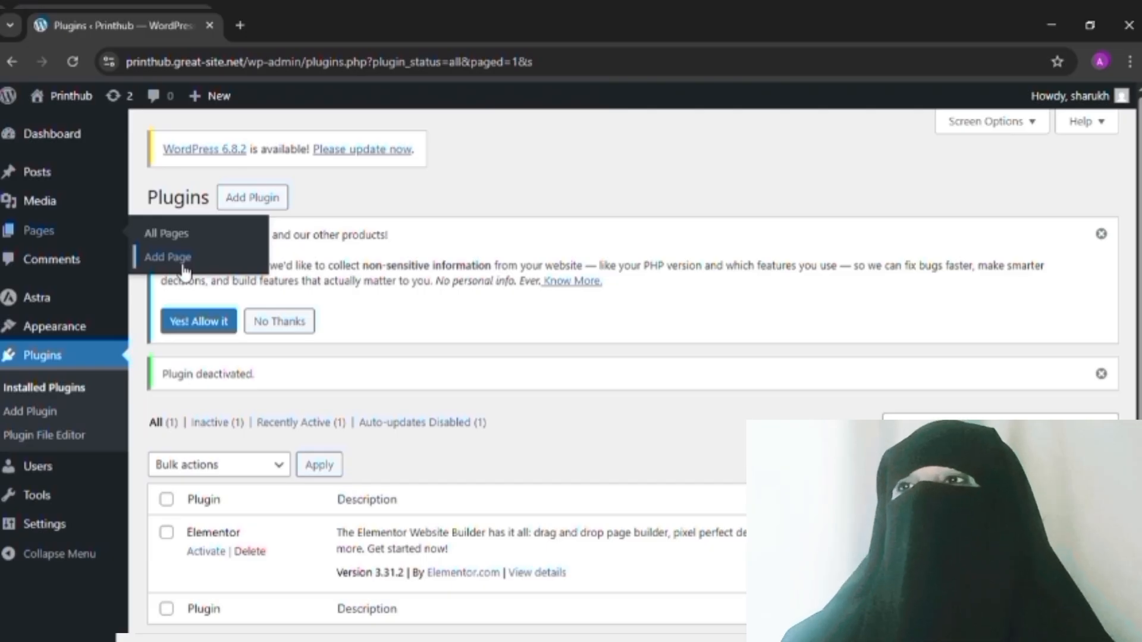
pyautogui.click(168, 257)
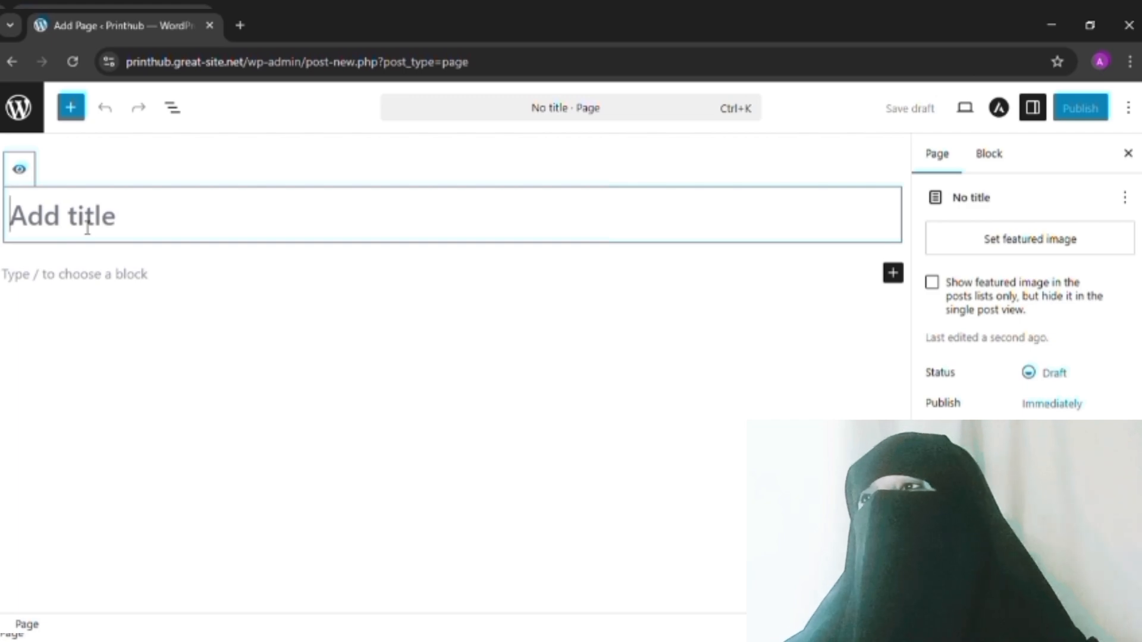
pyautogui.write('H')
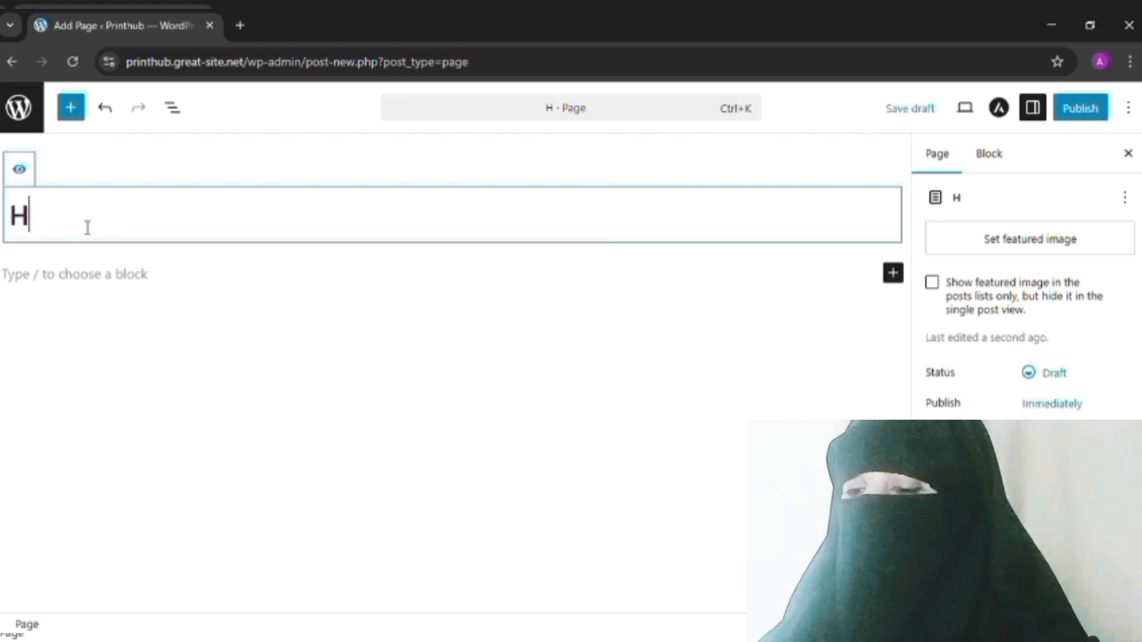
pyautogui.write('ome')
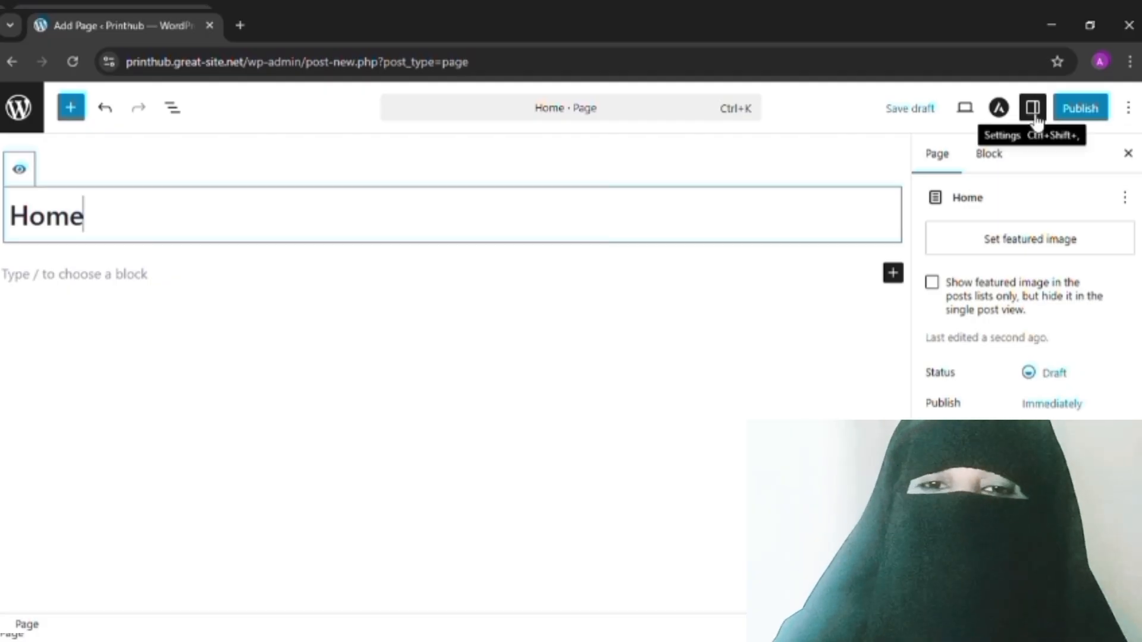
# In the page's Astra settings, set the container layout to Full Width and the sidebar layout to No Sidebar.
pyautogui.click(1004, 118)
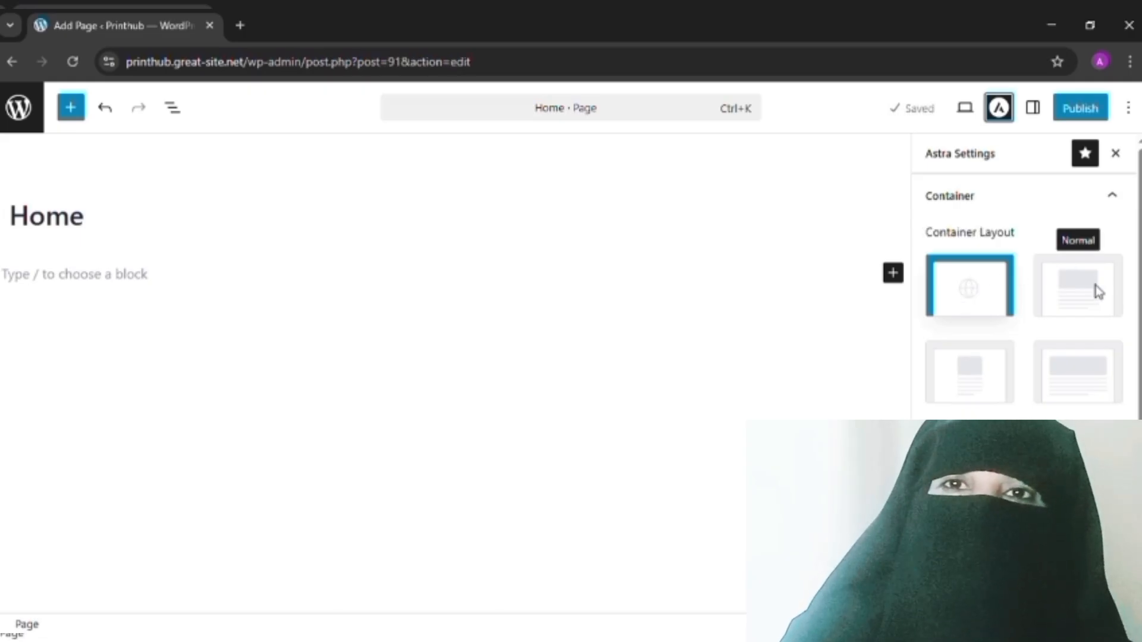
pyautogui.click(1088, 362)
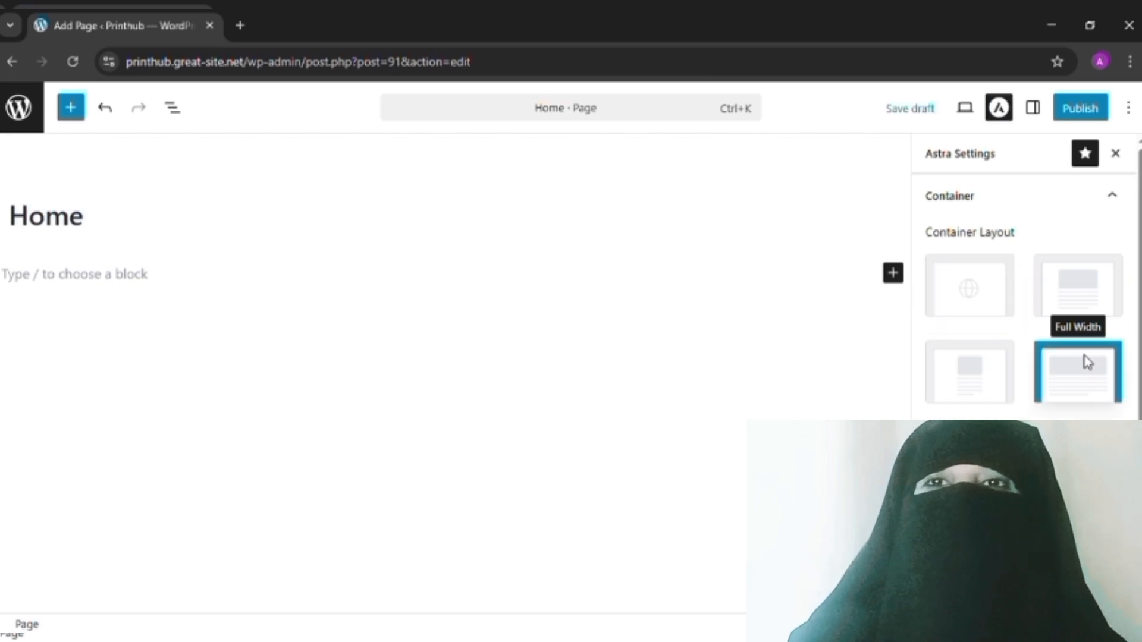
pyautogui.scroll(-4, 1128, 332)
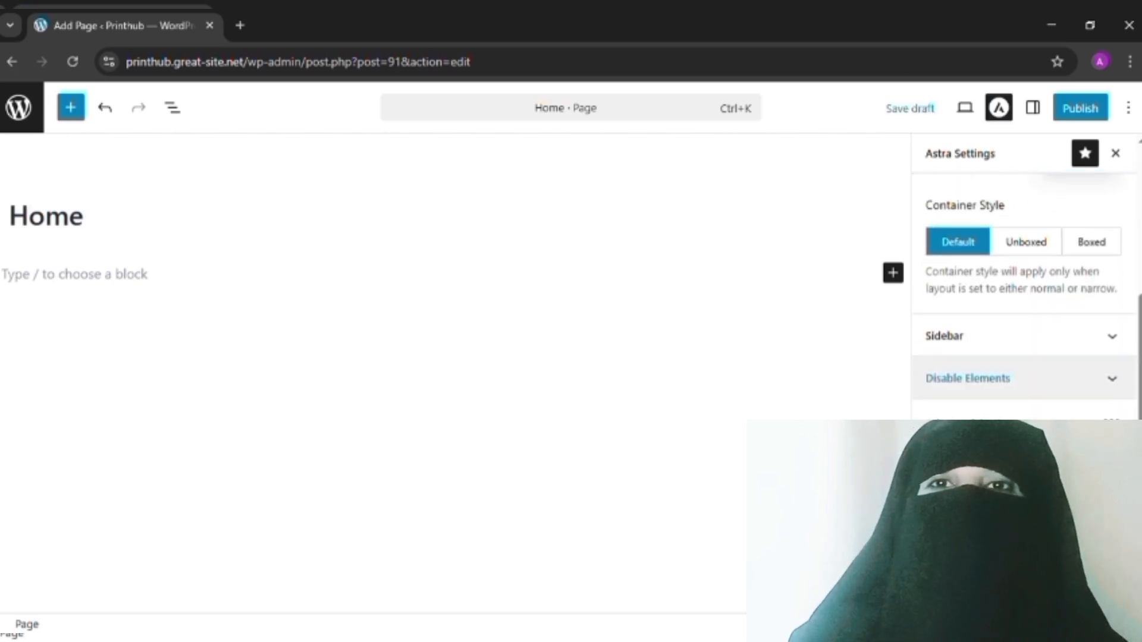
pyautogui.click(1113, 347)
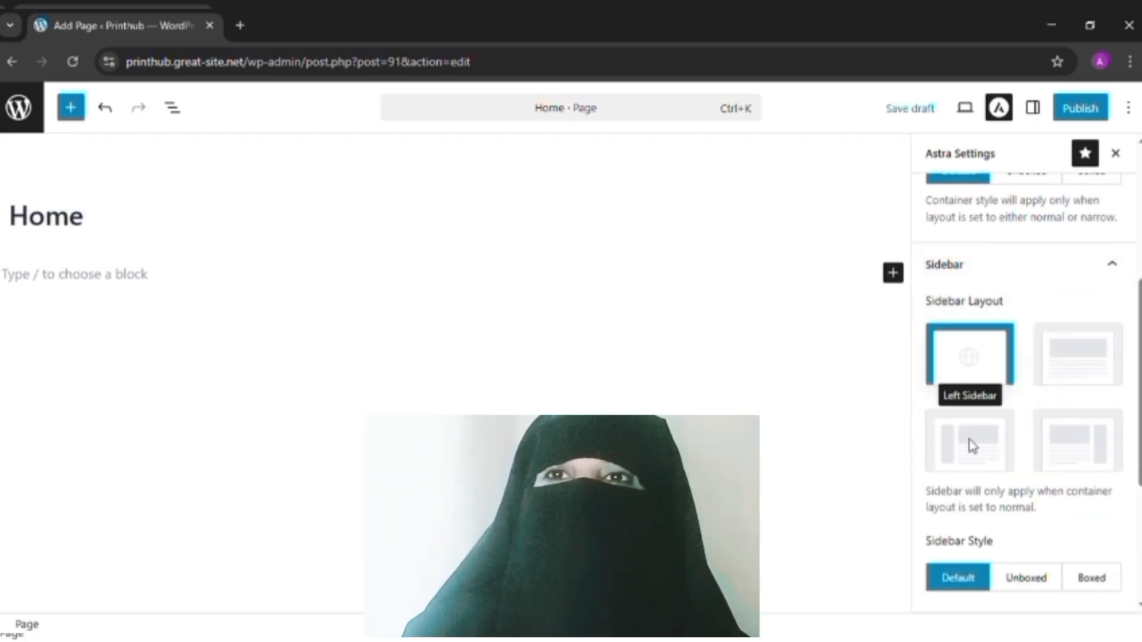
pyautogui.click(1083, 344)
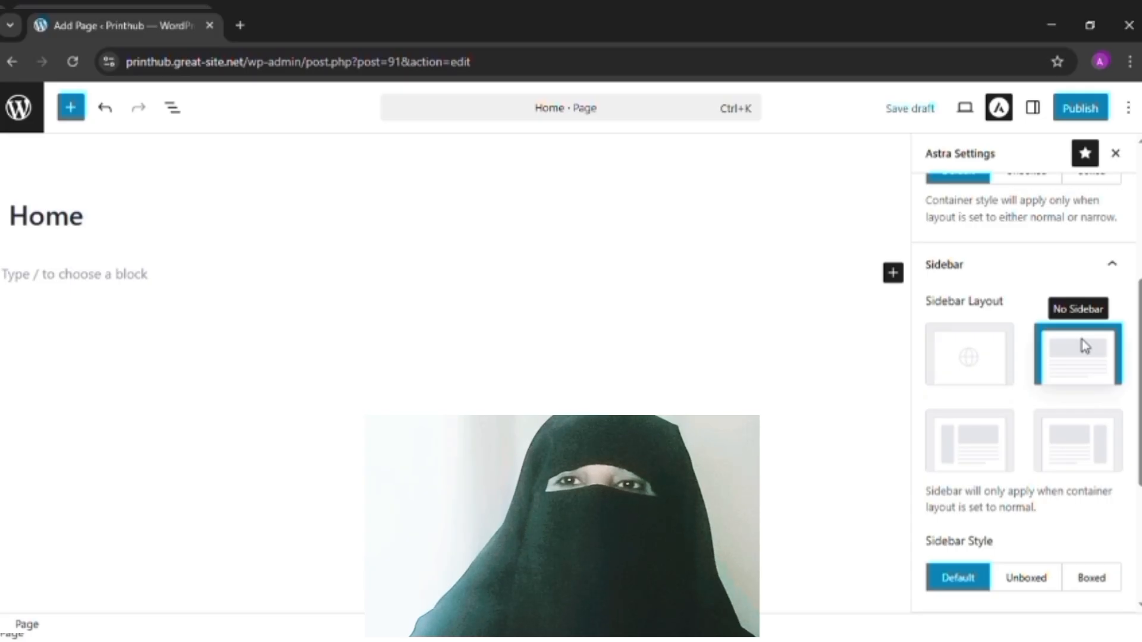
# Disable the banner area for the Home page in the Astra settings.
pyautogui.scroll(-5, 1091, 421)
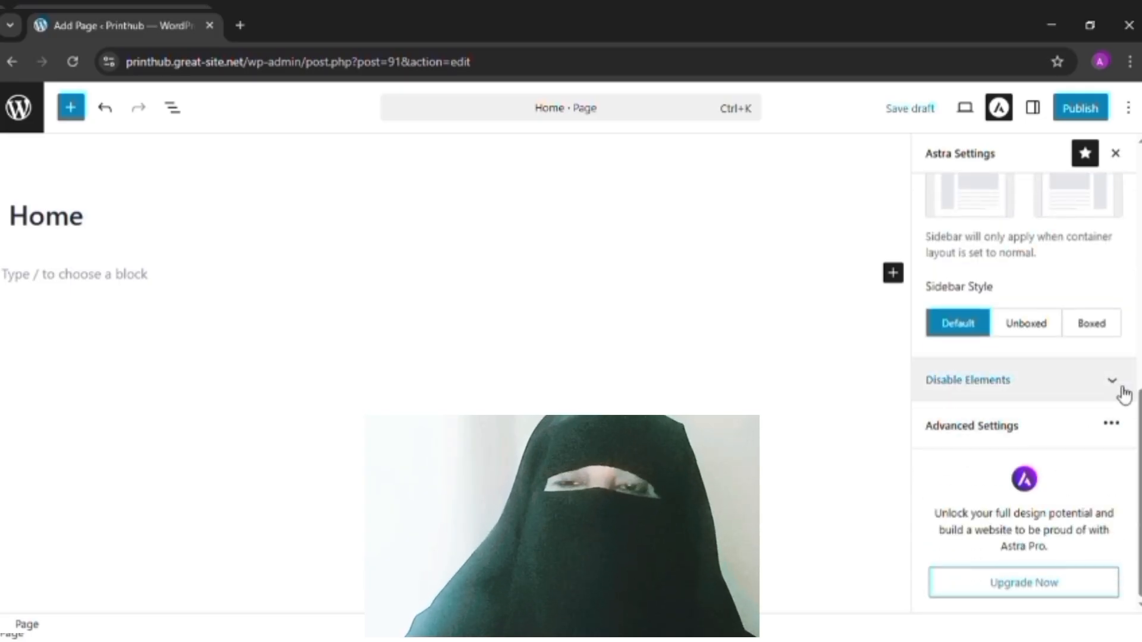
pyautogui.click(1117, 388)
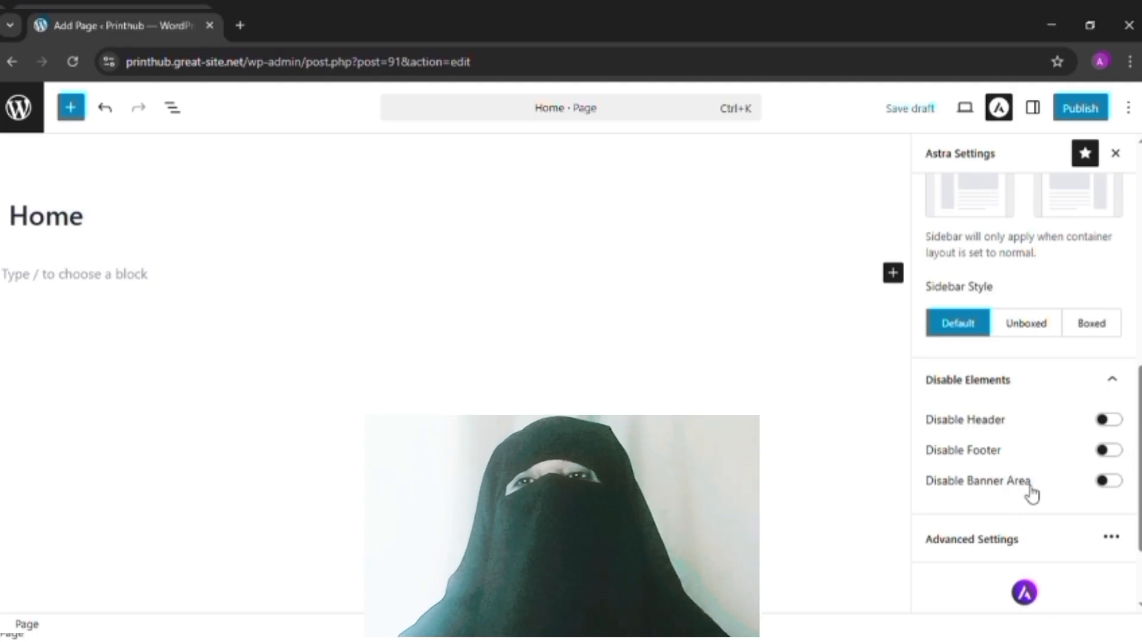
pyautogui.click(1104, 483)
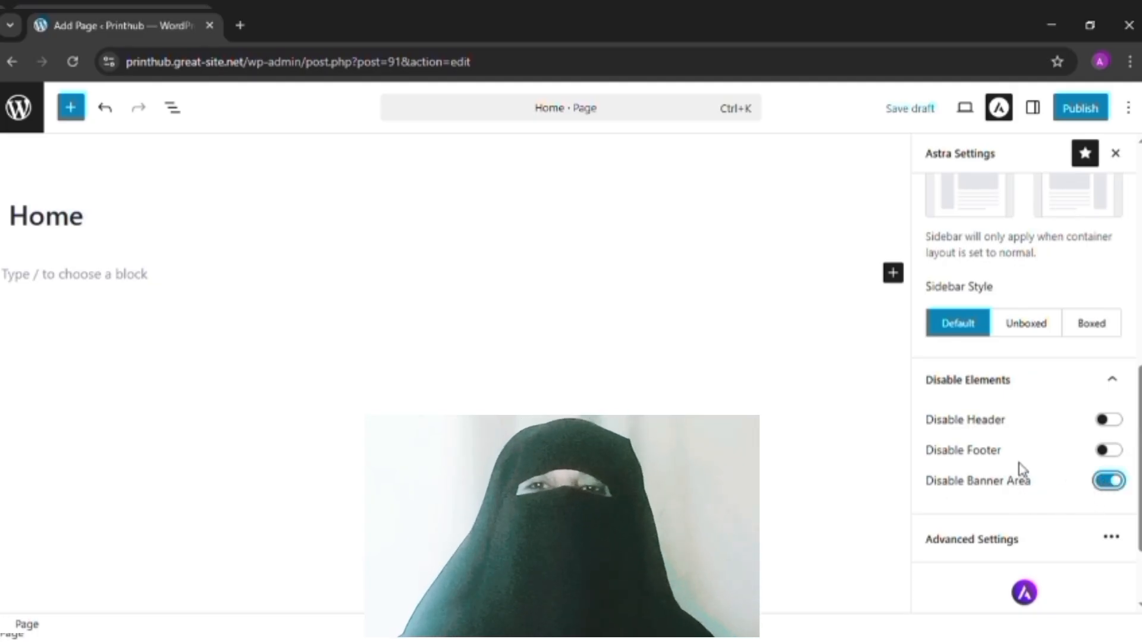
pyautogui.scroll(8, 1020, 469)
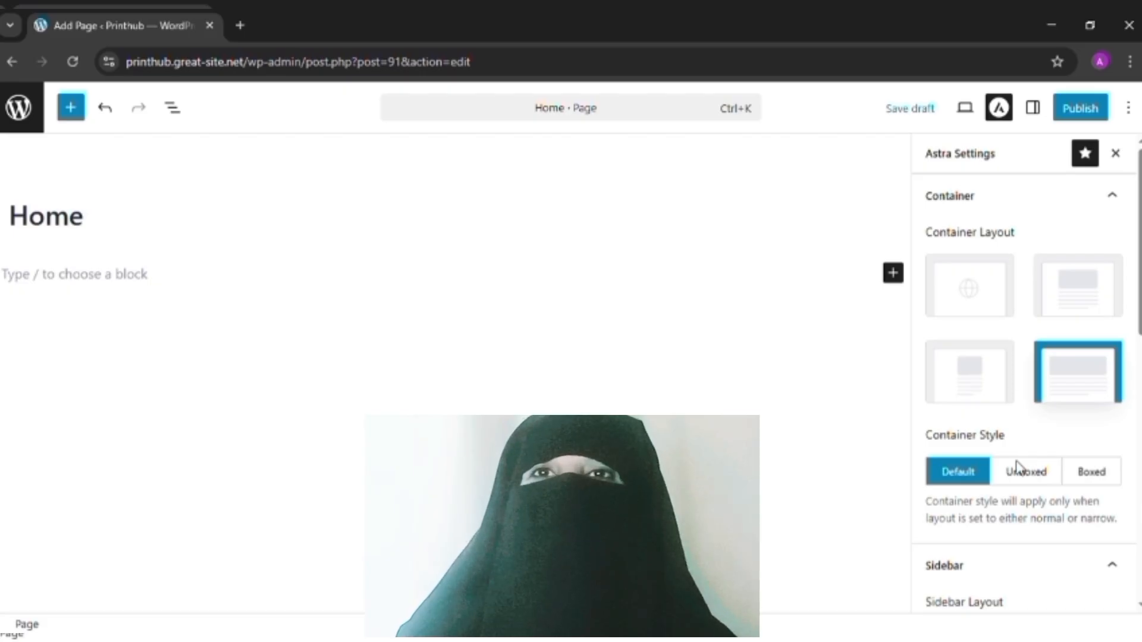
# Publish the Home page and open it for editing with Elementor.
pyautogui.click(1080, 109)
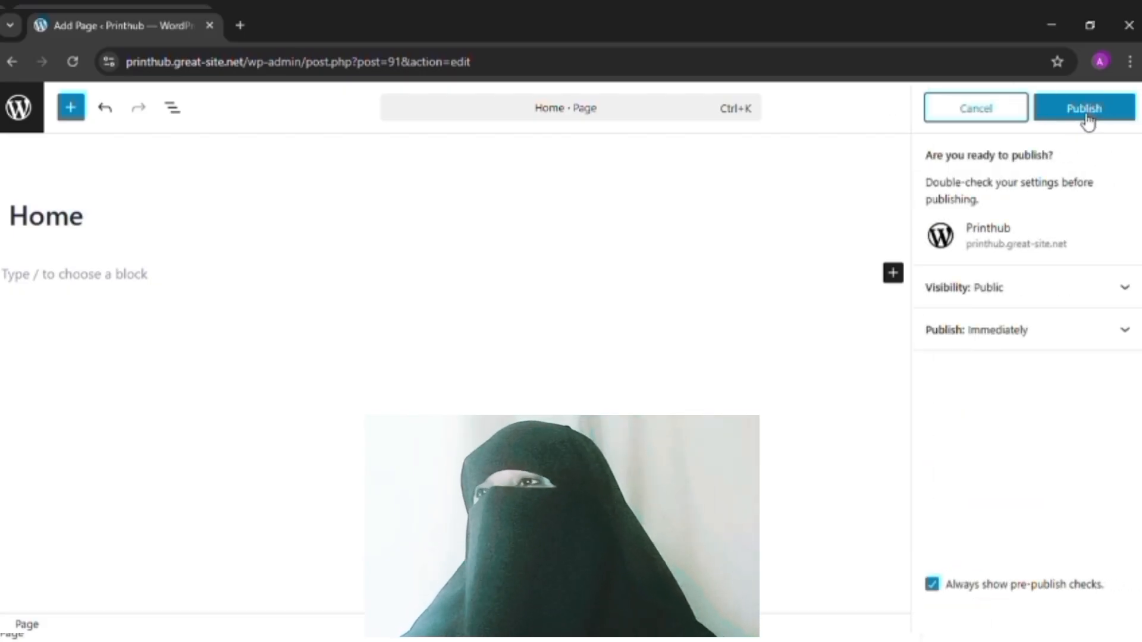
pyautogui.click(1086, 118)
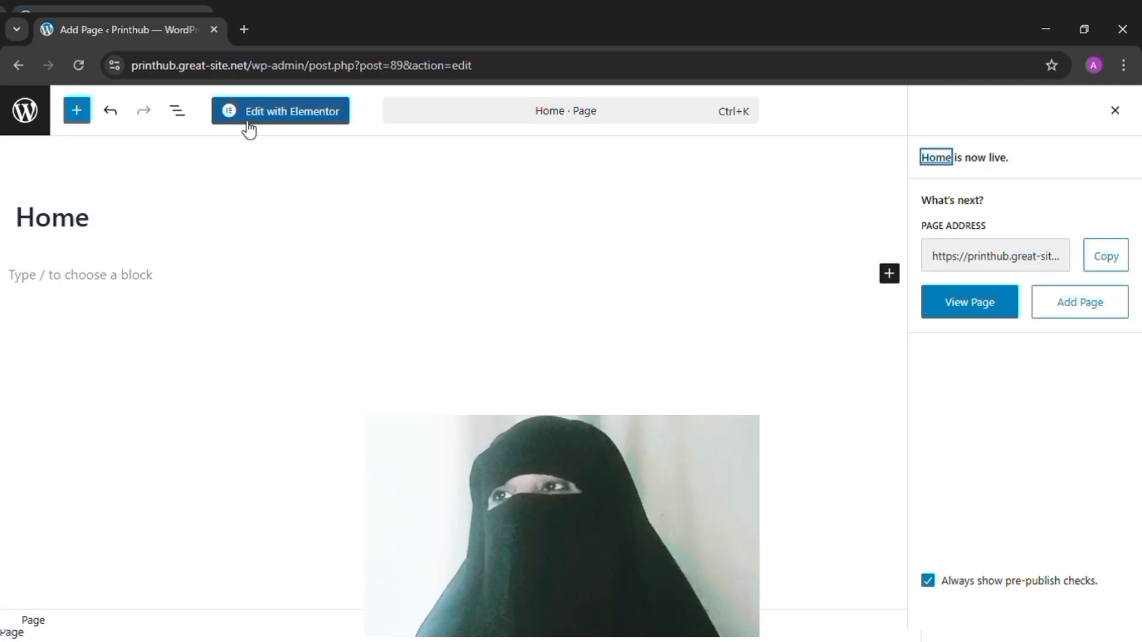
pyautogui.click(290, 119)
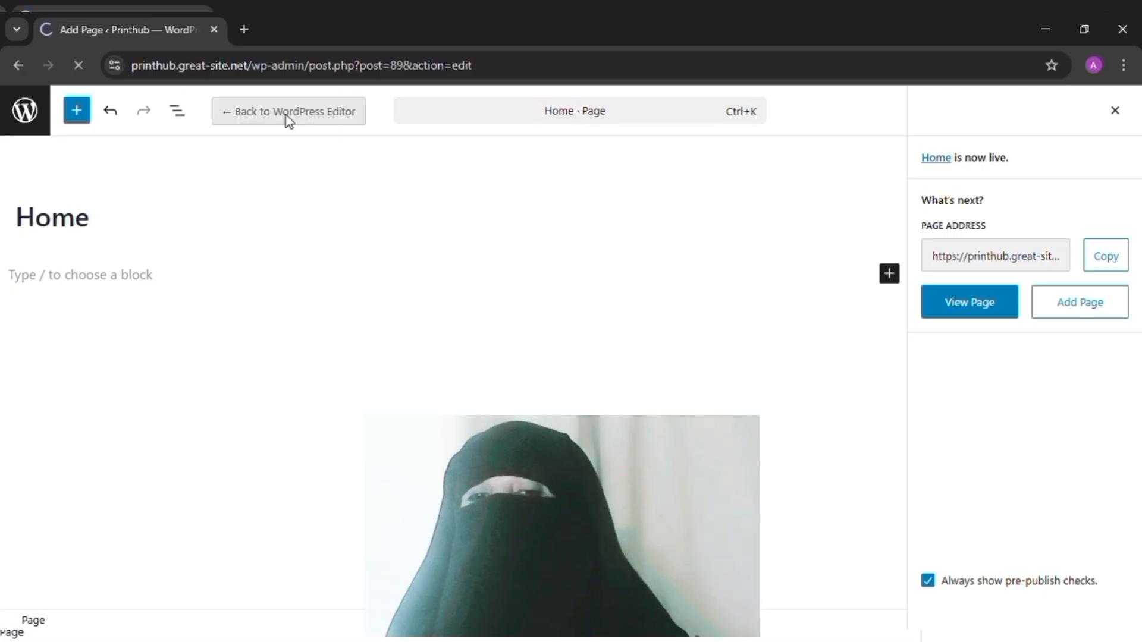